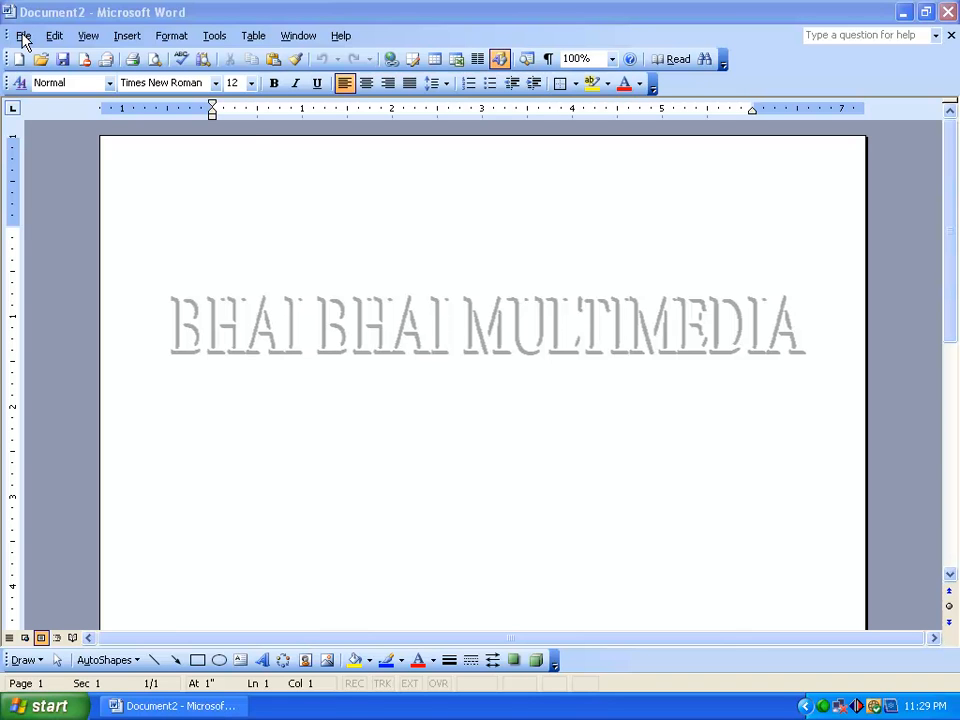
- Open the Font document from the Font folder inside Practise Files
left_click(23, 36)
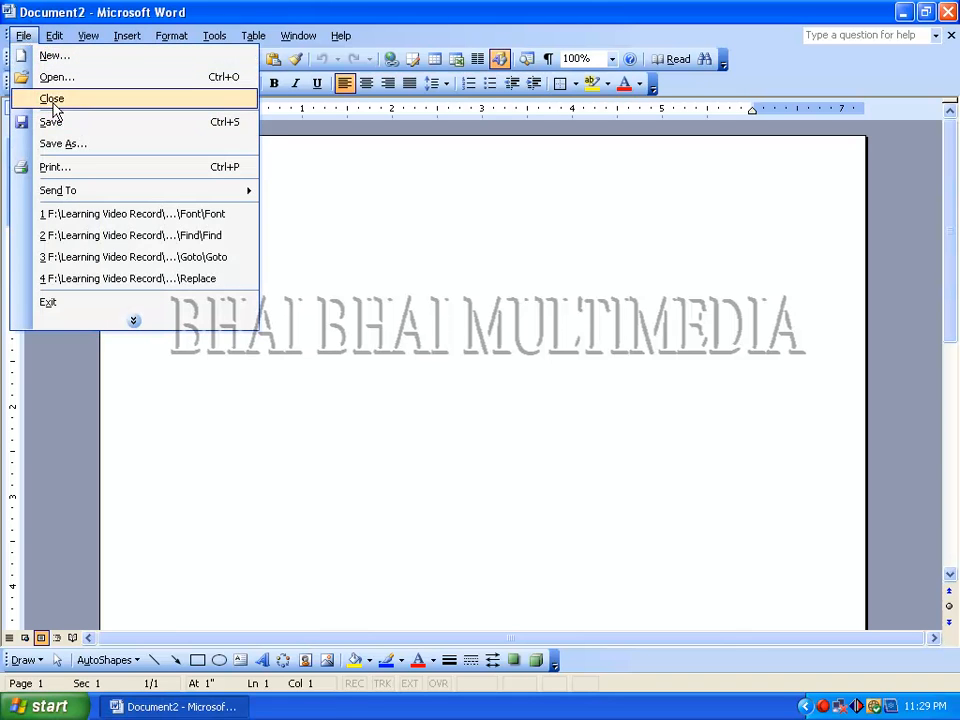
left_click(50, 77)
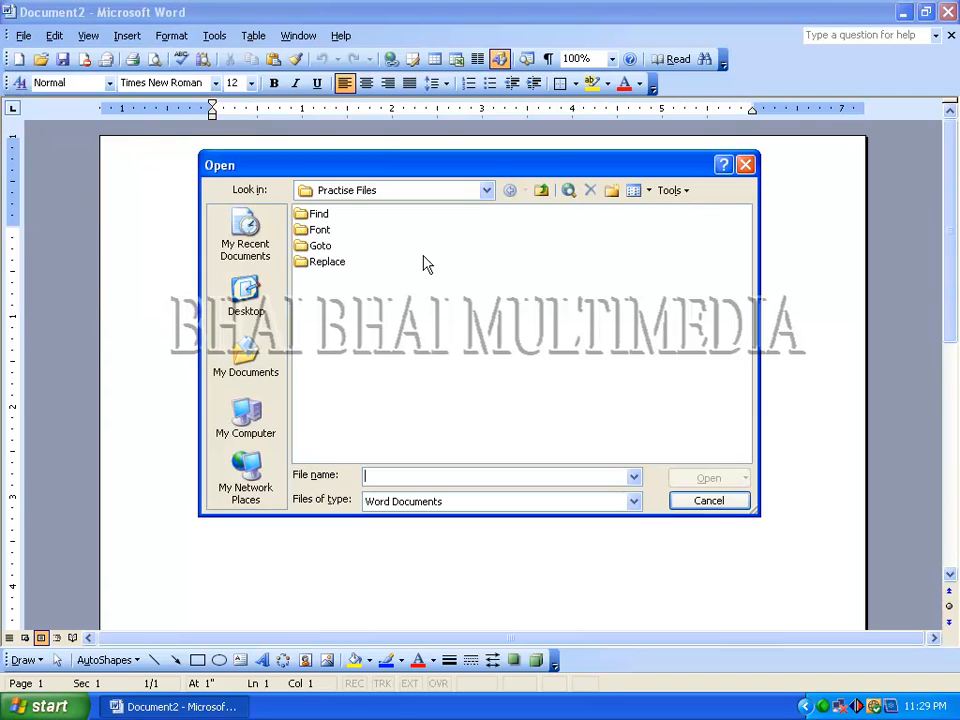
double_click(318, 231)
left_click(310, 222)
left_click(700, 478)
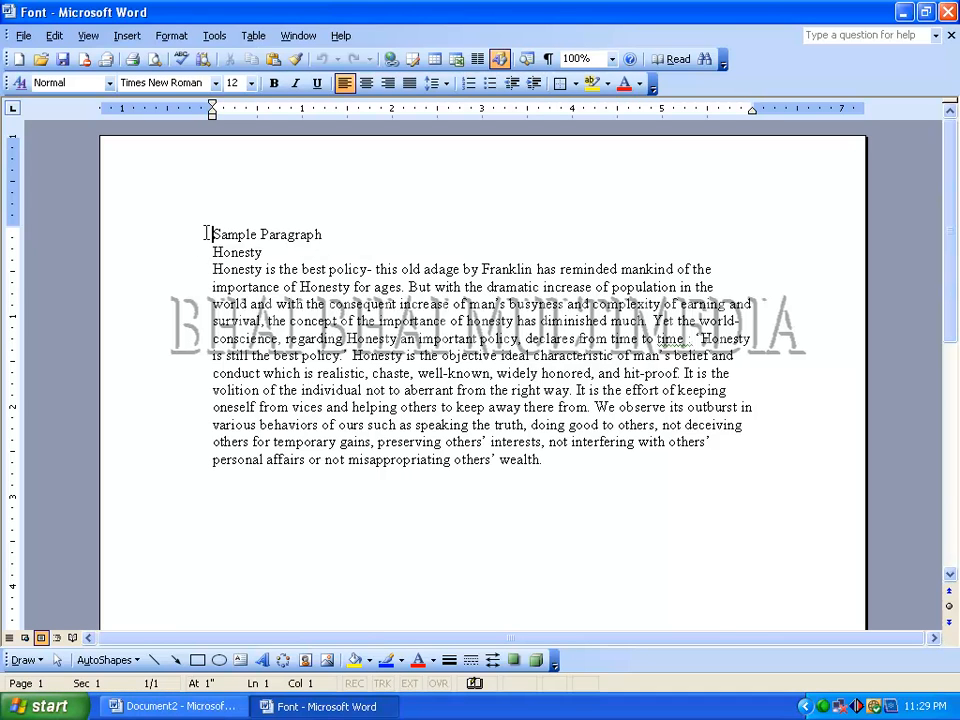
- Select the "Sample Paragraph" heading and view its font settings without changing anything
left_click_drag(211, 234, 291, 234)
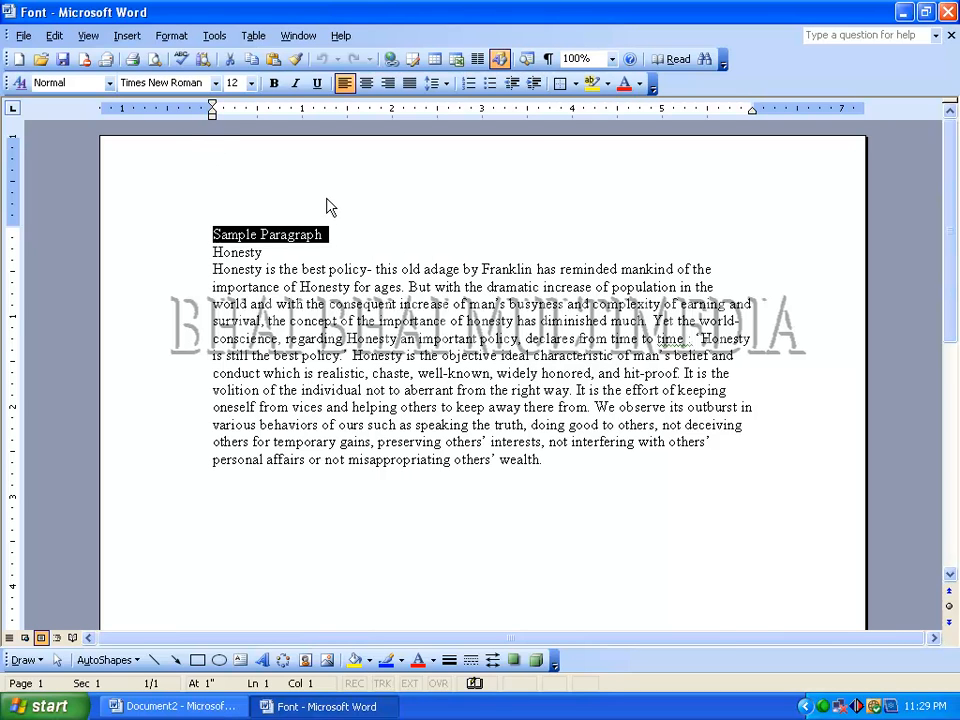
left_click(160, 38)
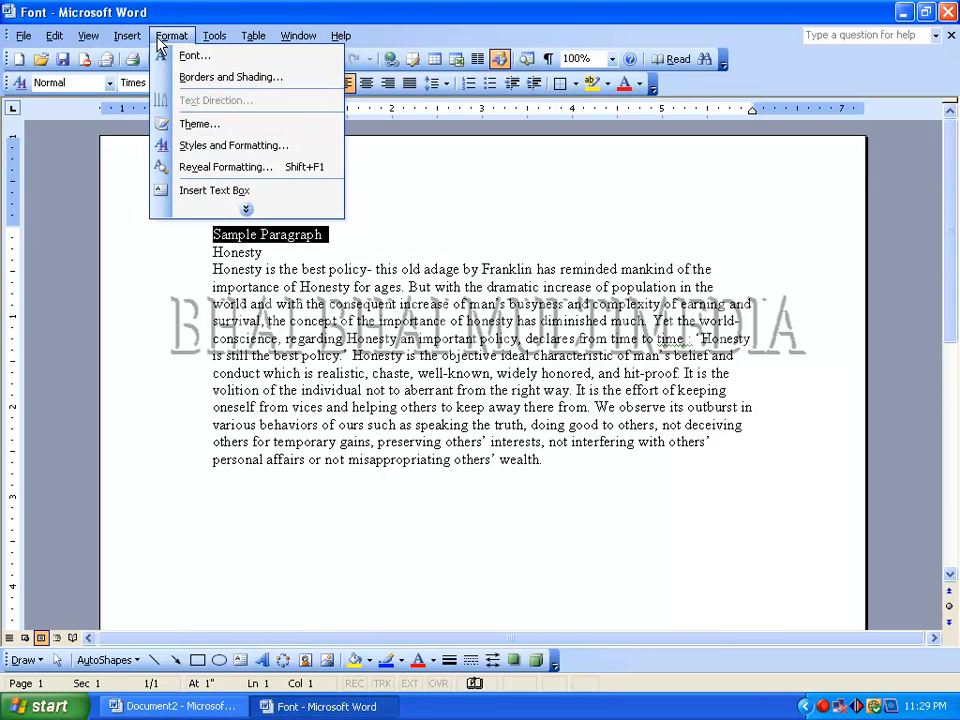
left_click(166, 54)
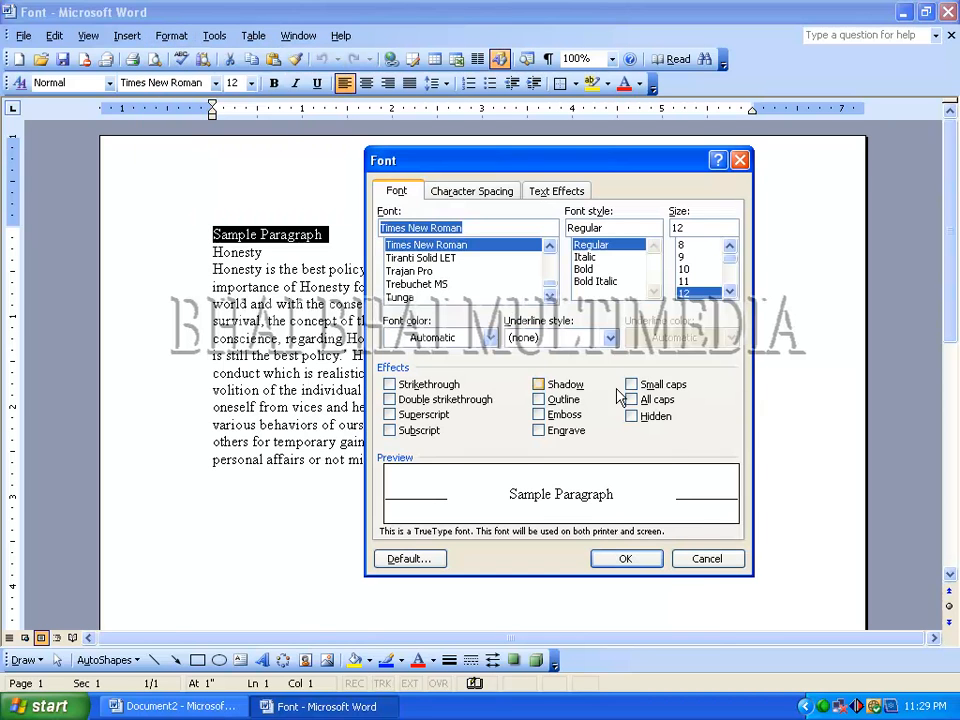
left_click(698, 561)
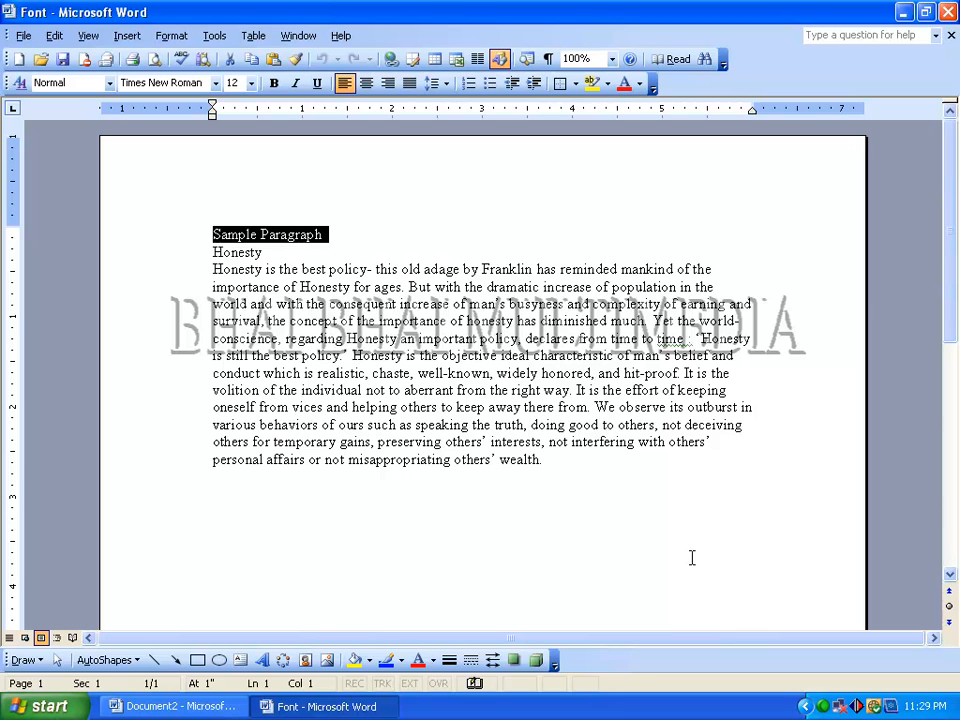
- Change the font of the selected "Sample Paragraph" heading to Papyrus and deselect the text
key("ctrl+d")
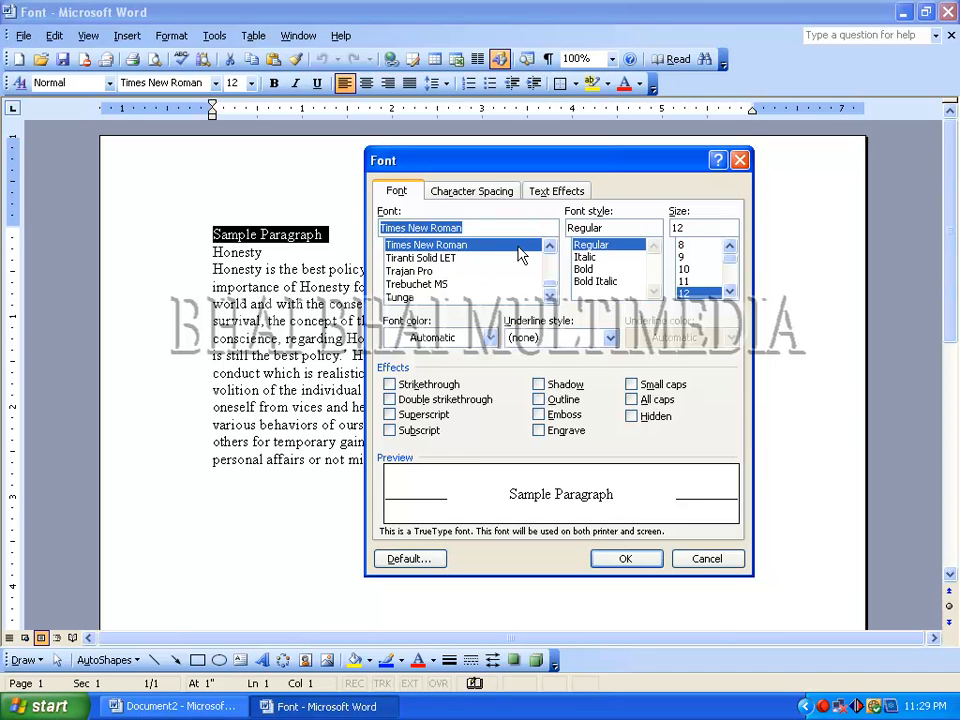
key("Up")
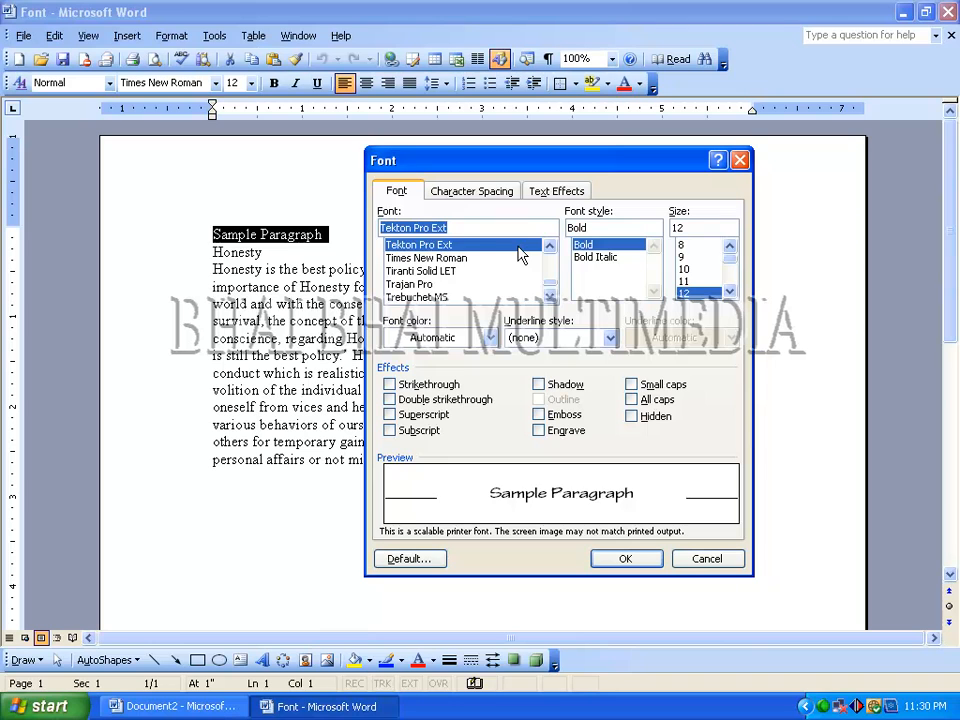
key("Up")
key("Up")
key("Up")
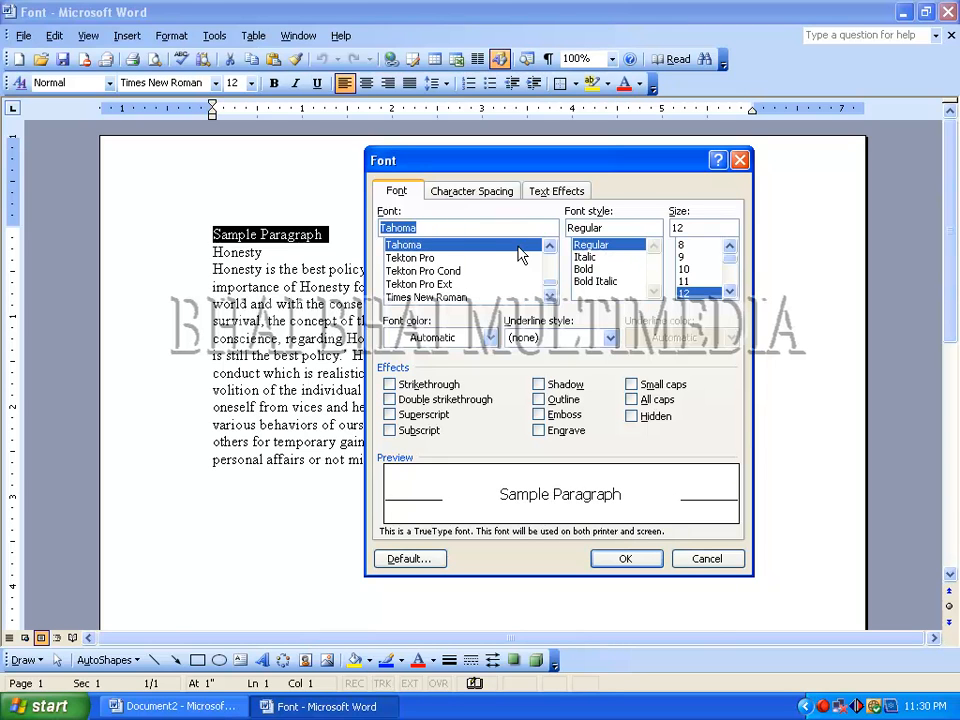
key("Up")
key("Up")
key("Up")
key("Up")
key("Up")
key("Up")
key("Up")
key("Up")
key("Up")
key("Up")
key("Up")
key("Up")
key("Up")
key("Up")
key("Up")
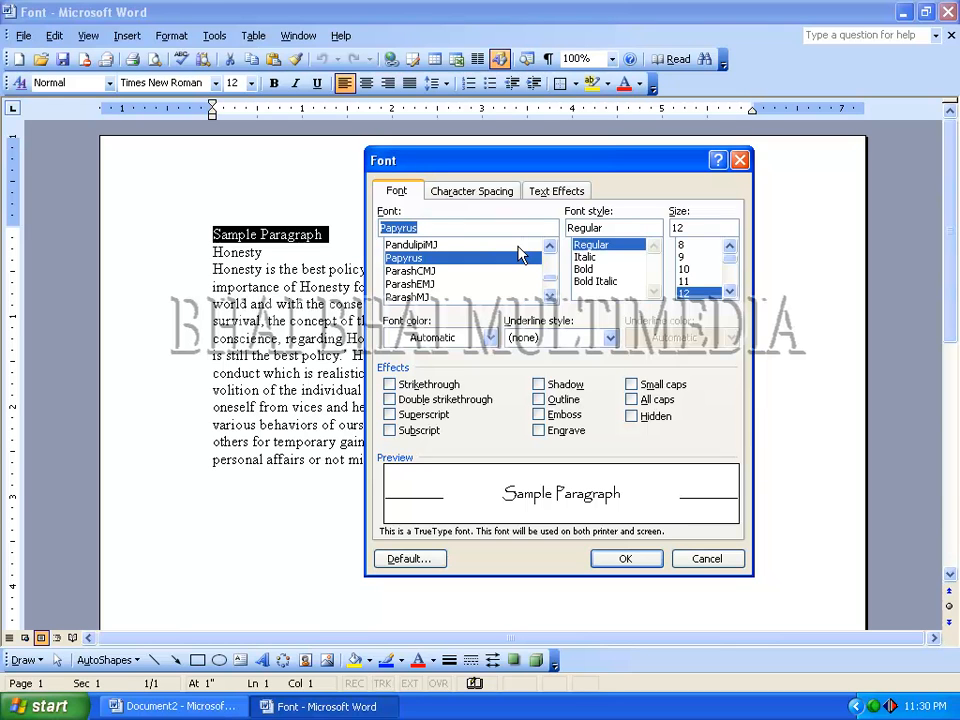
left_click(624, 560)
left_click(330, 238)
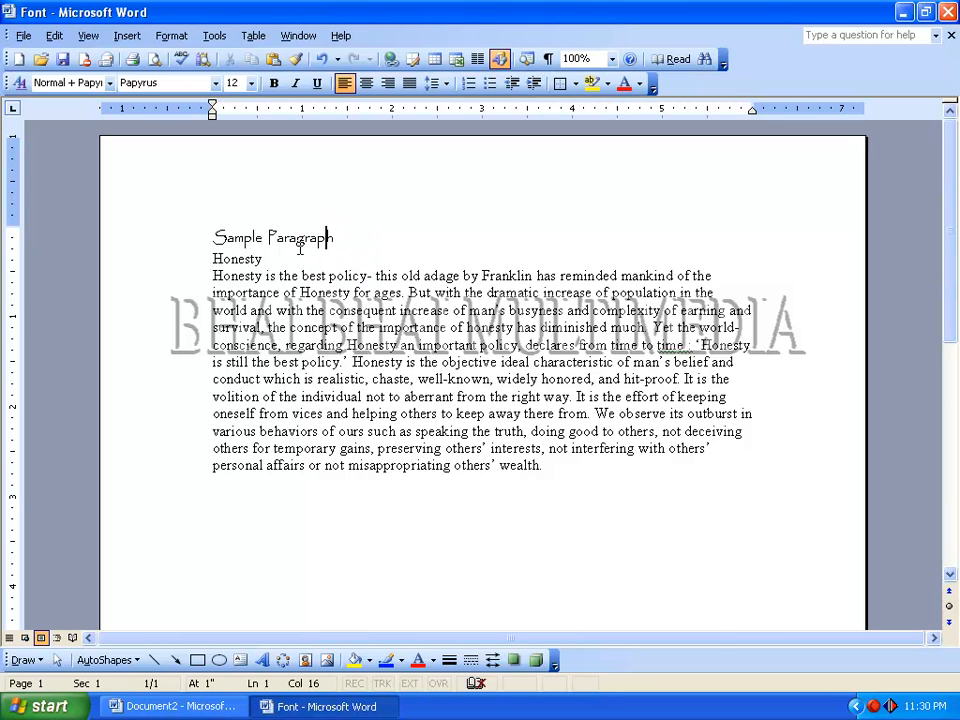
- Select the "Sample Paragraph" heading and preview the Regular, Italic, Bold and Bold Italic styles in its font settings
left_click(216, 231)
left_click_drag(216, 237, 345, 237)
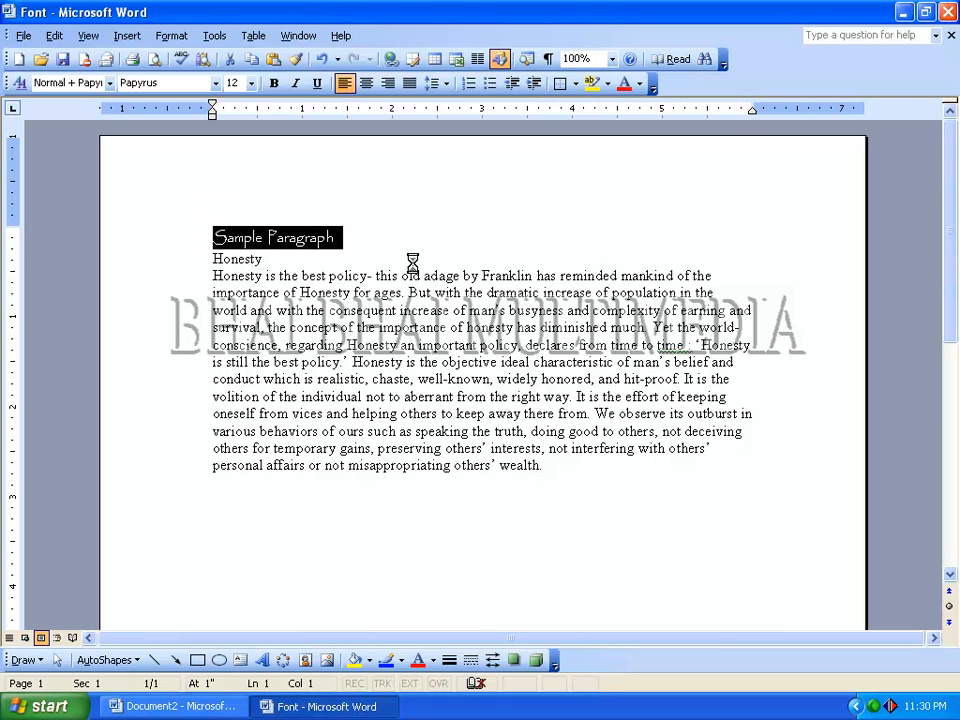
key("ctrl+d")
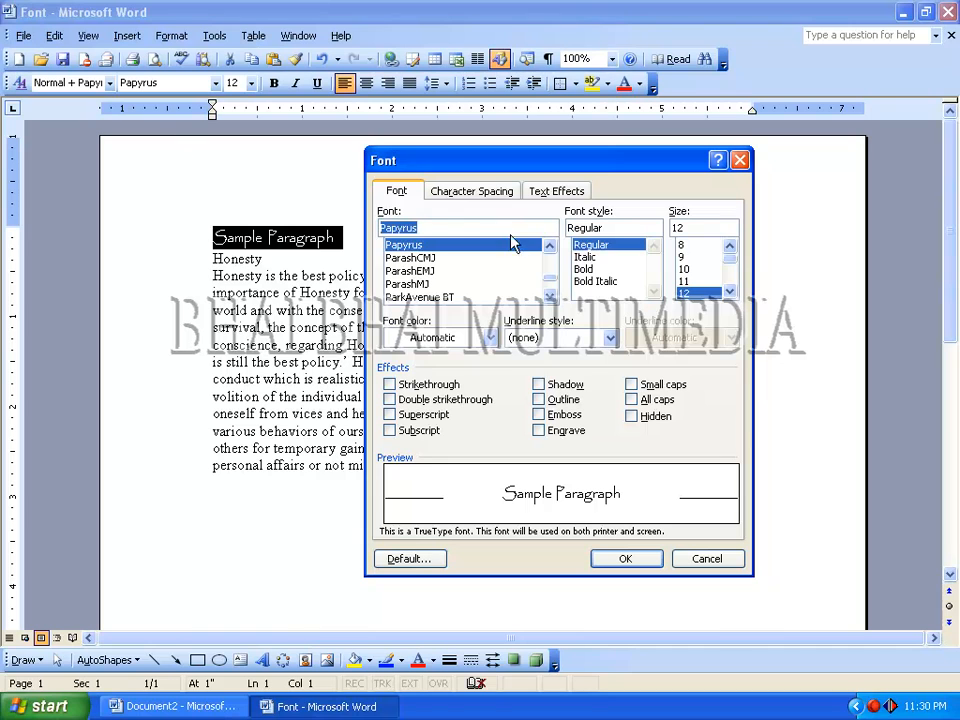
left_click(587, 247)
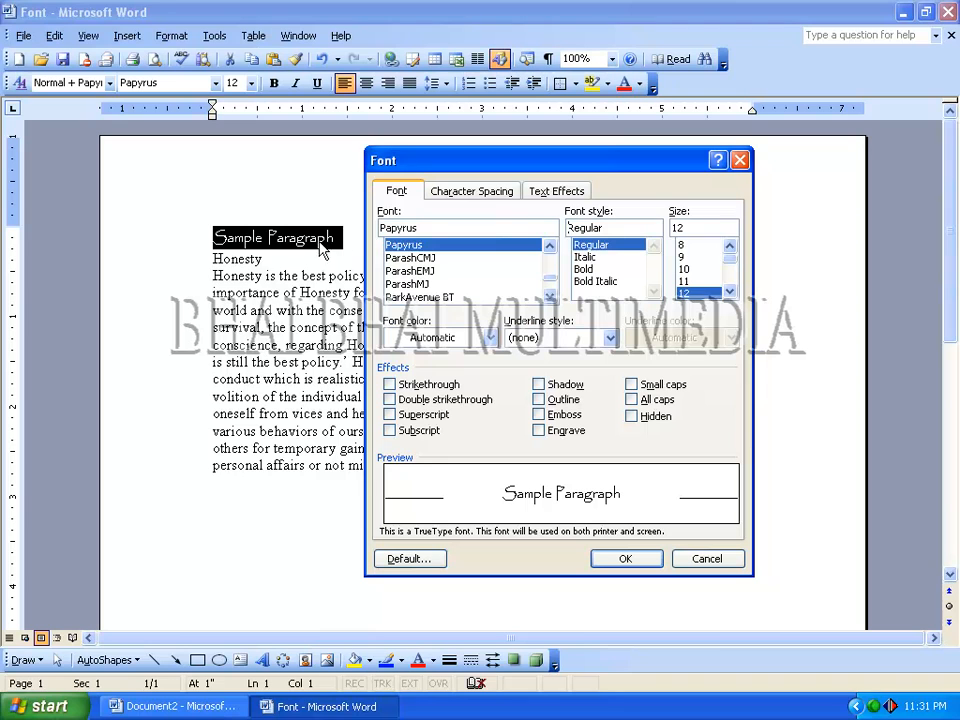
left_click(584, 257)
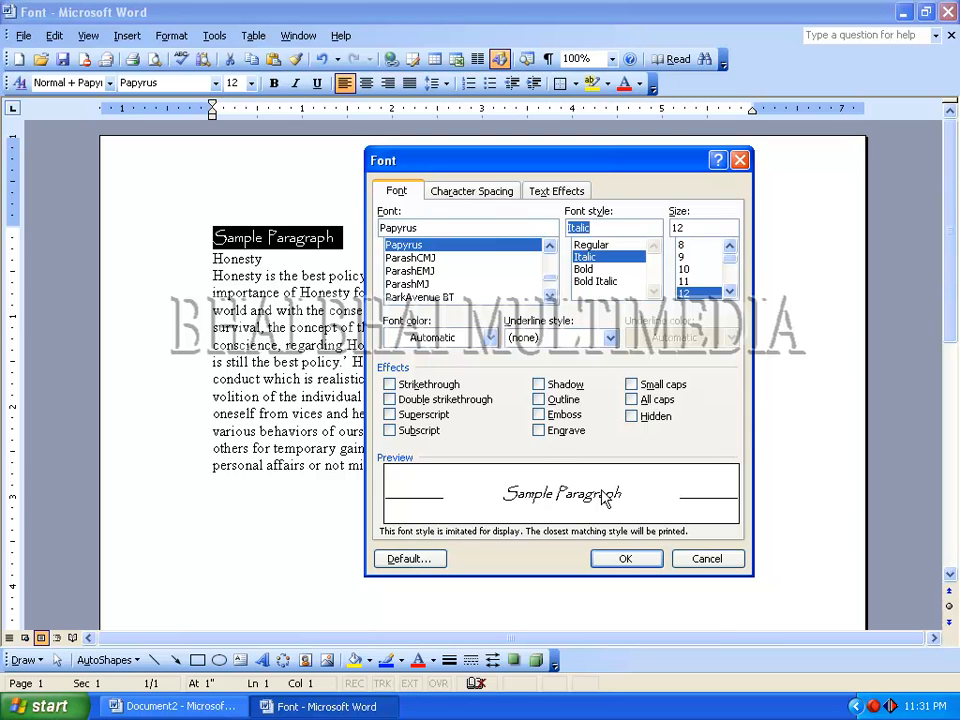
left_click(592, 245)
left_click(585, 258)
left_click(591, 245)
left_click(584, 258)
left_click(586, 270)
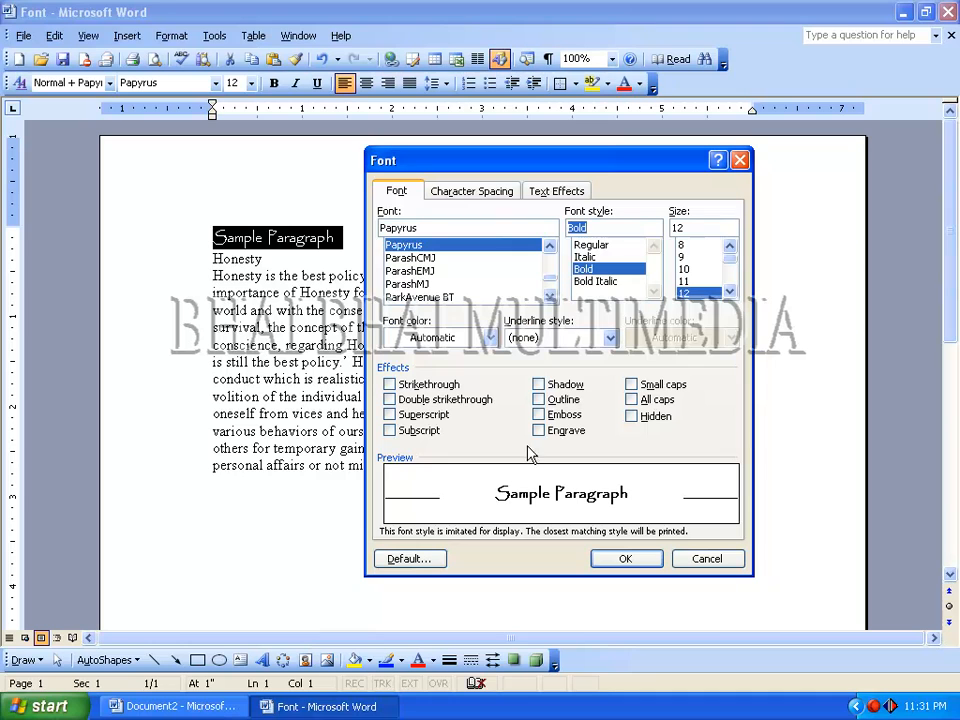
left_click(590, 245)
left_click(584, 257)
left_click(585, 270)
left_click(595, 283)
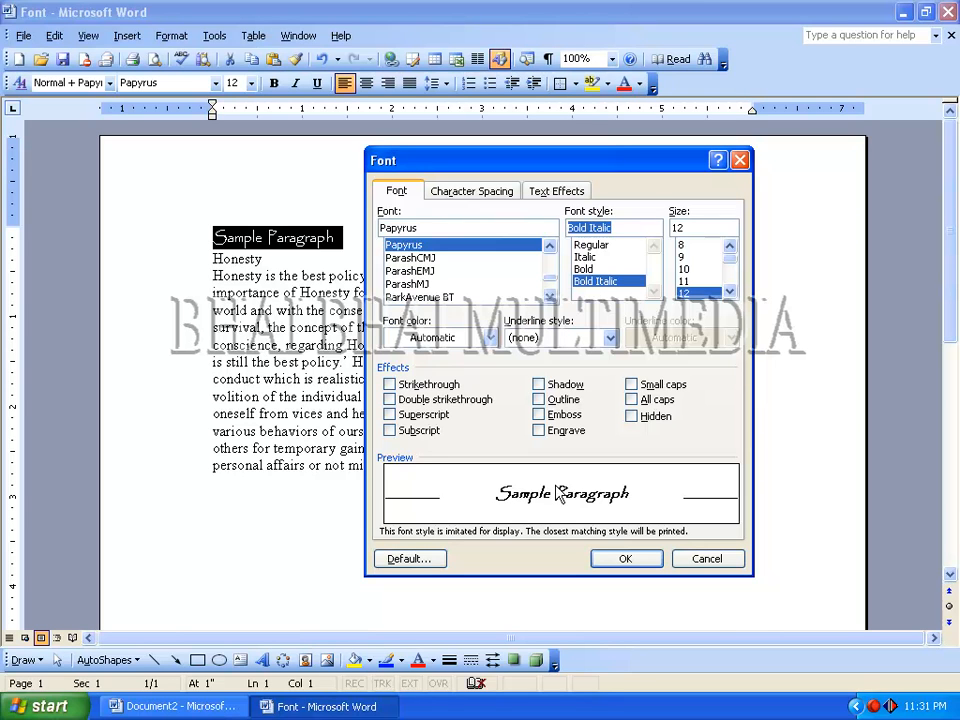
- Apply the Bold font style to the "Sample Paragraph" heading and deselect it
left_click(589, 270)
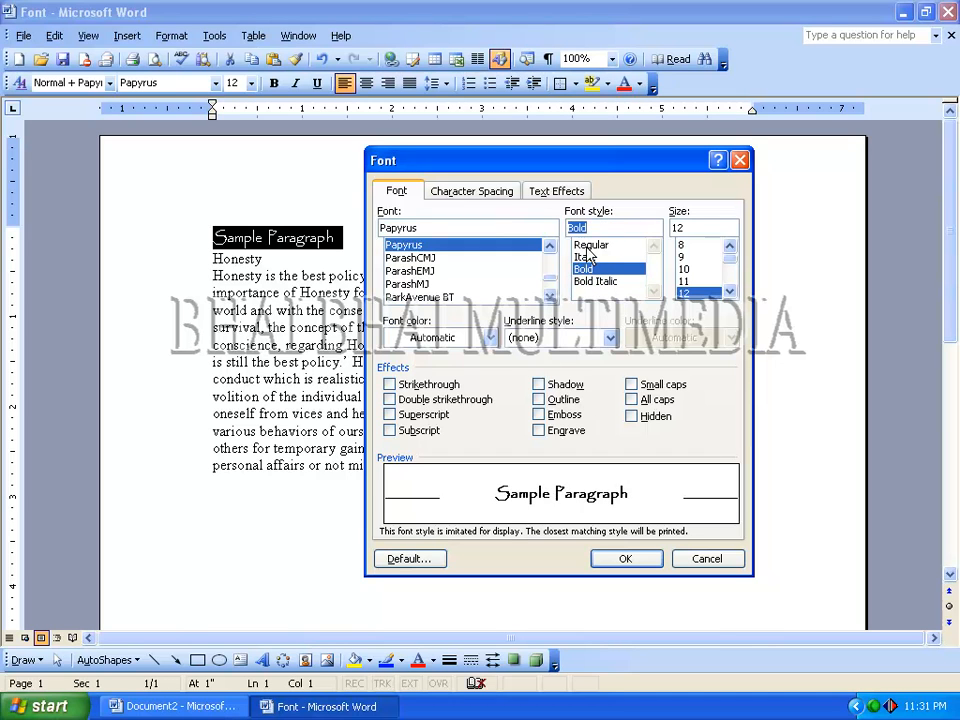
left_click(621, 559)
left_click(278, 238)
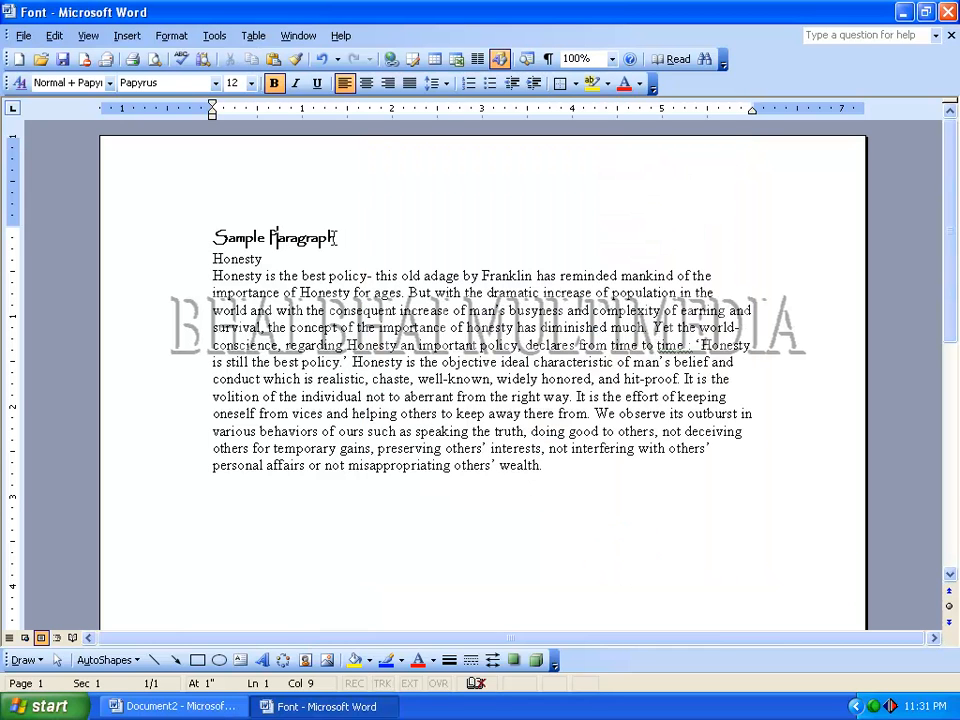
- Set the font size of the "Sample Paragraph" heading to 18 and deselect it
left_click_drag(211, 237, 340, 239)
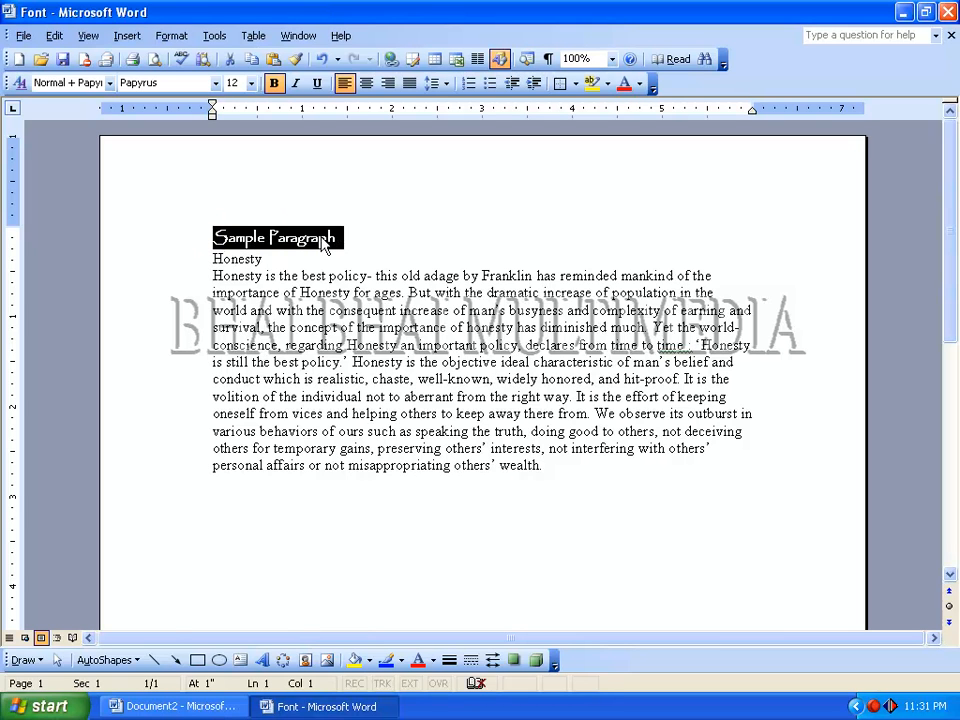
key("ctrl+d")
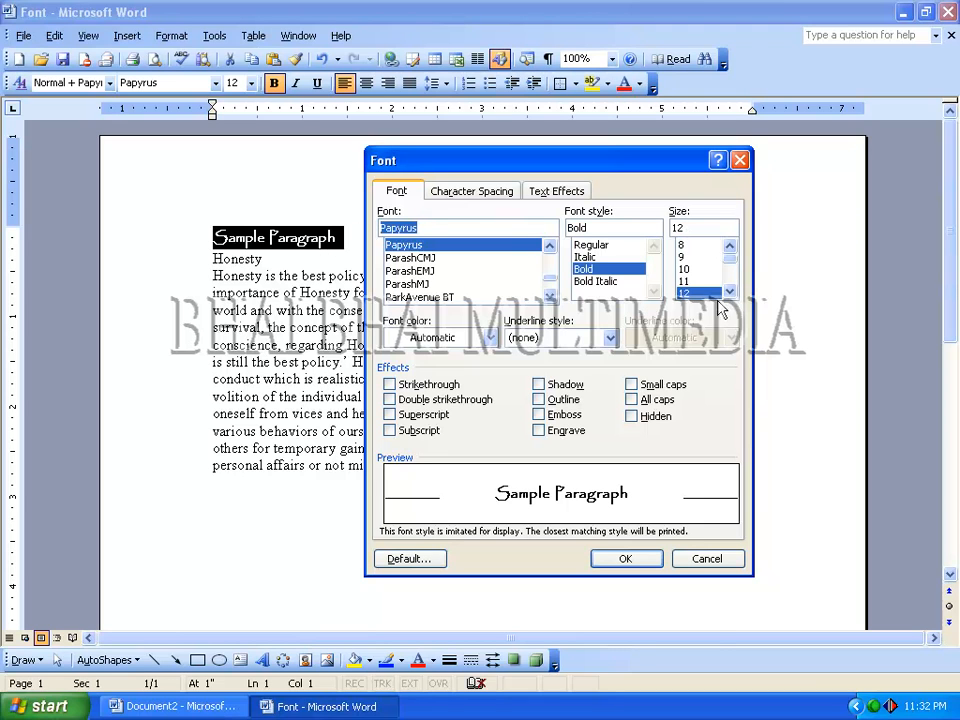
left_click(690, 292)
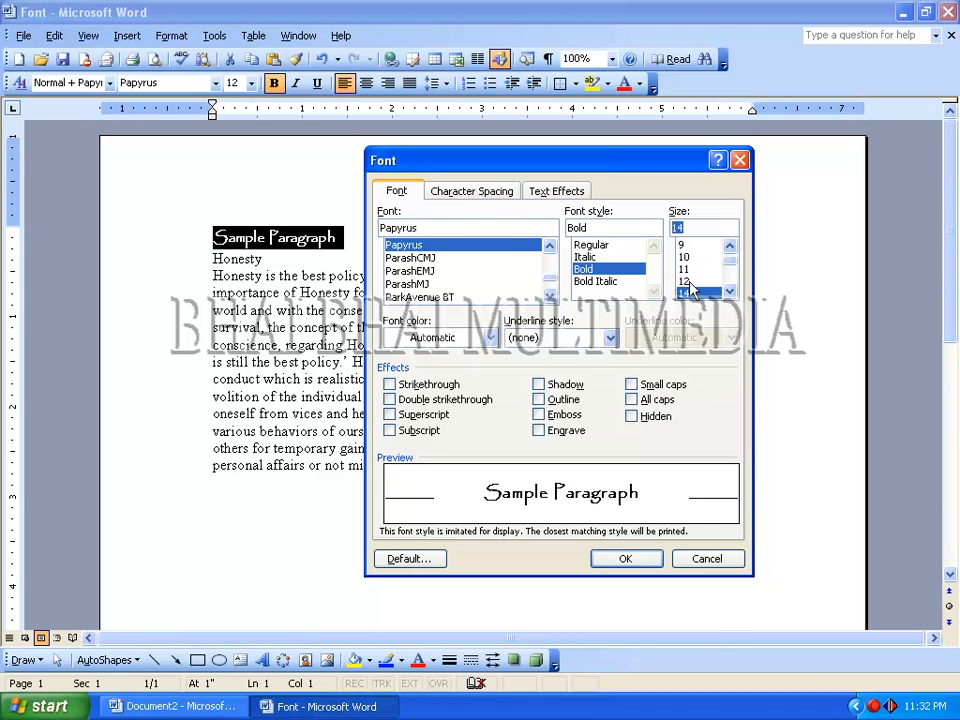
left_click(690, 292)
left_click(690, 292)
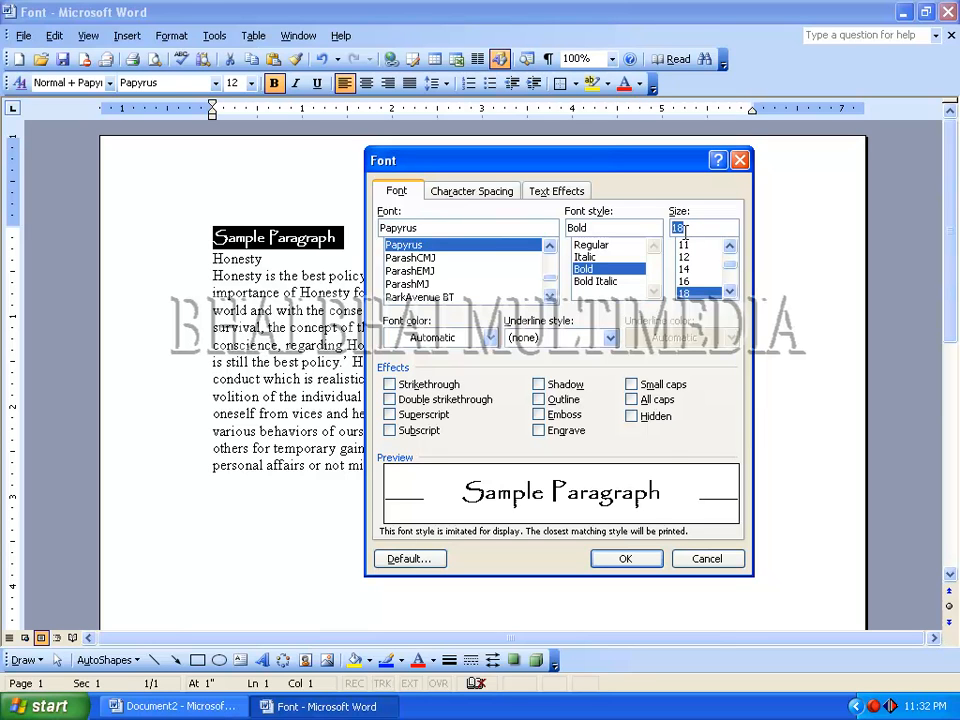
left_click(617, 558)
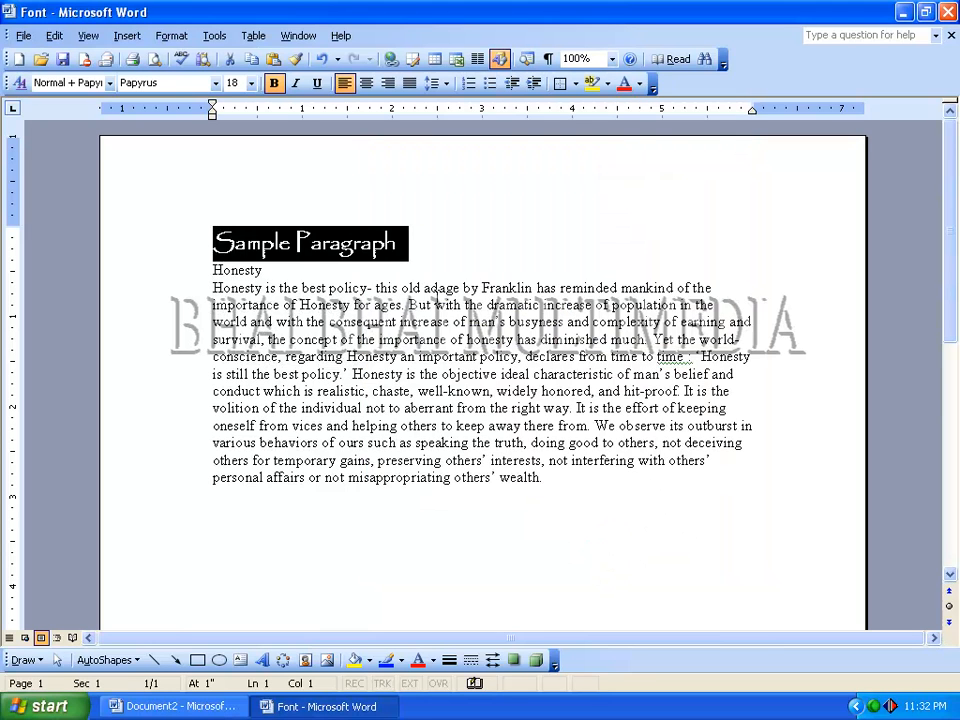
left_click(420, 252)
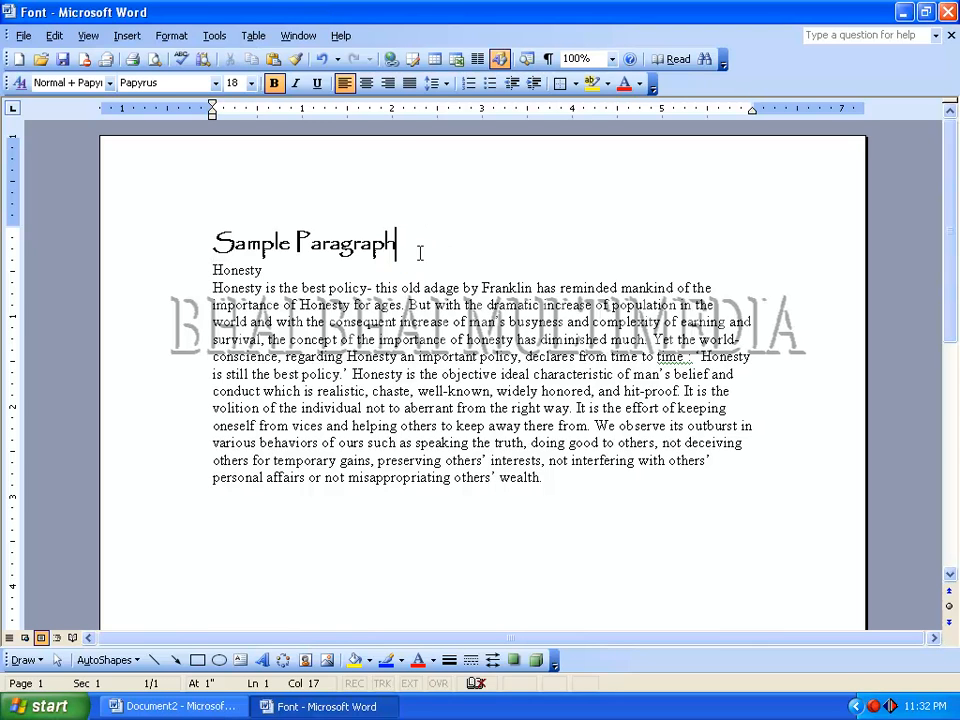
- Change the font color of the "Sample Paragraph" heading to Red and deselect it
left_click_drag(210, 243, 372, 250)
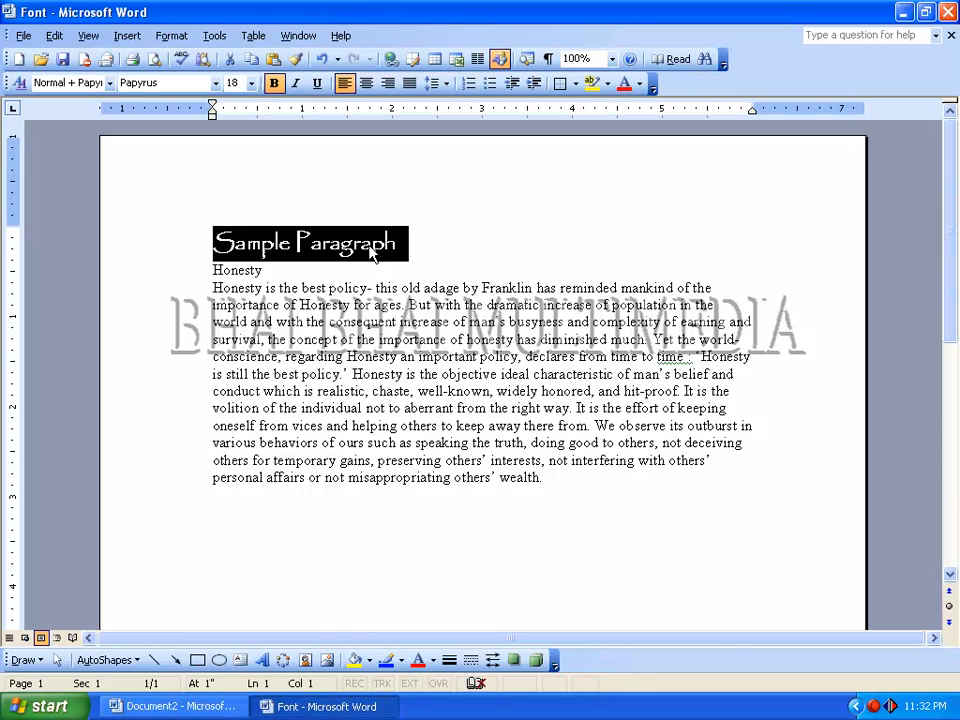
key("ctrl+d")
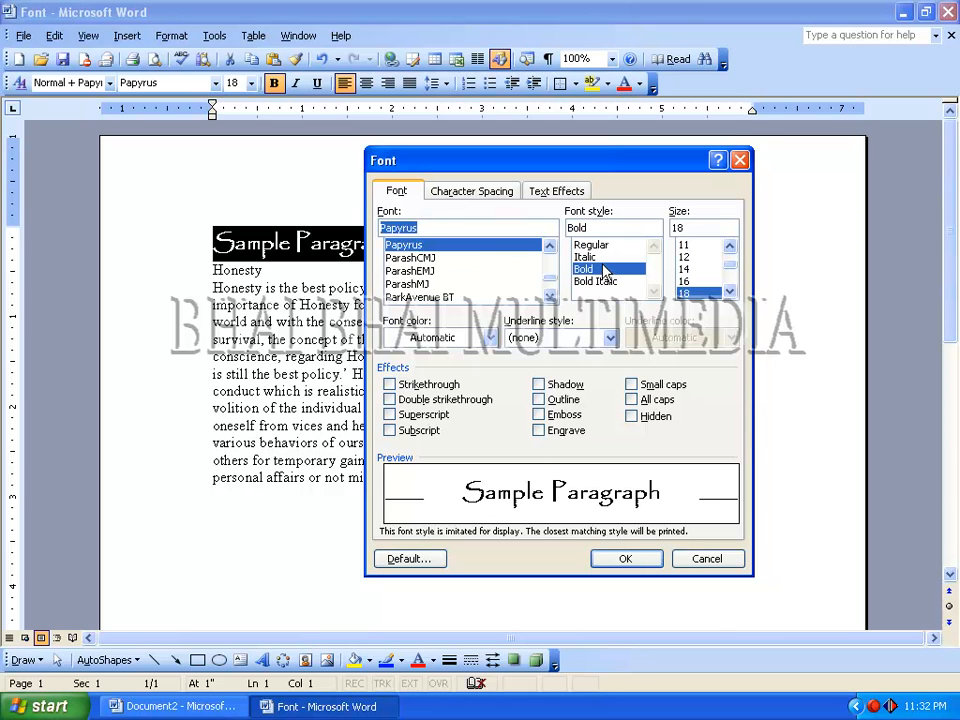
left_click(492, 339)
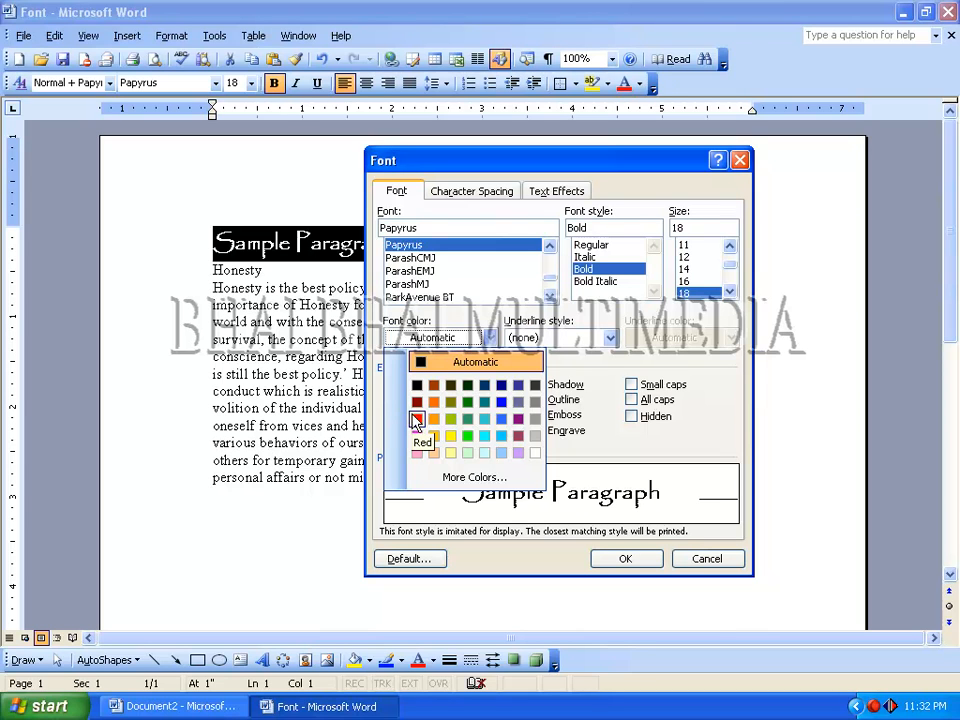
left_click(408, 334)
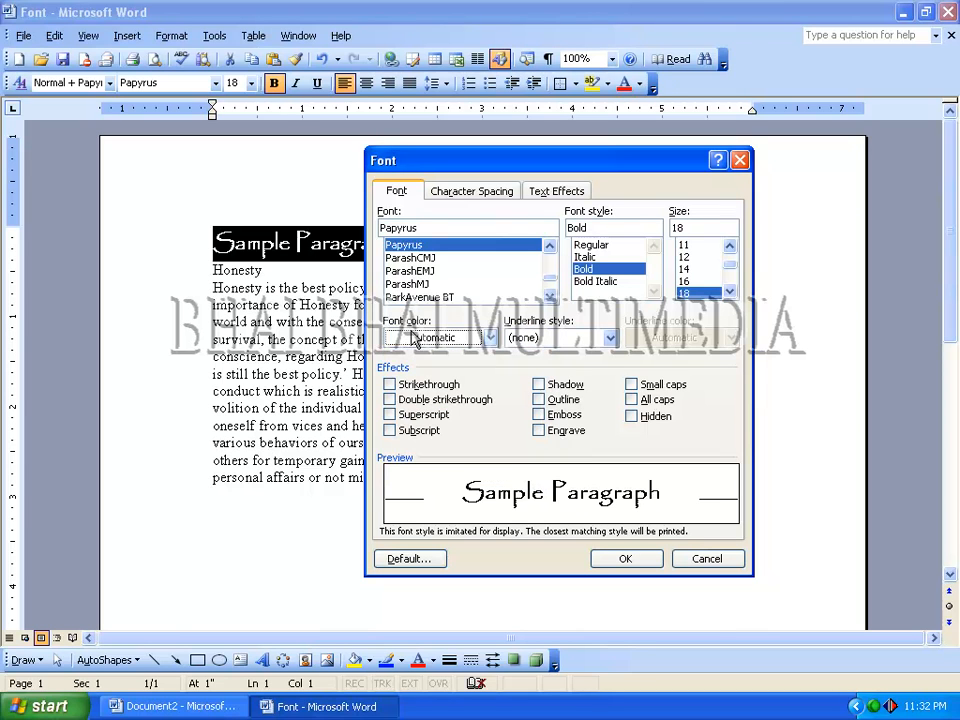
left_click(487, 342)
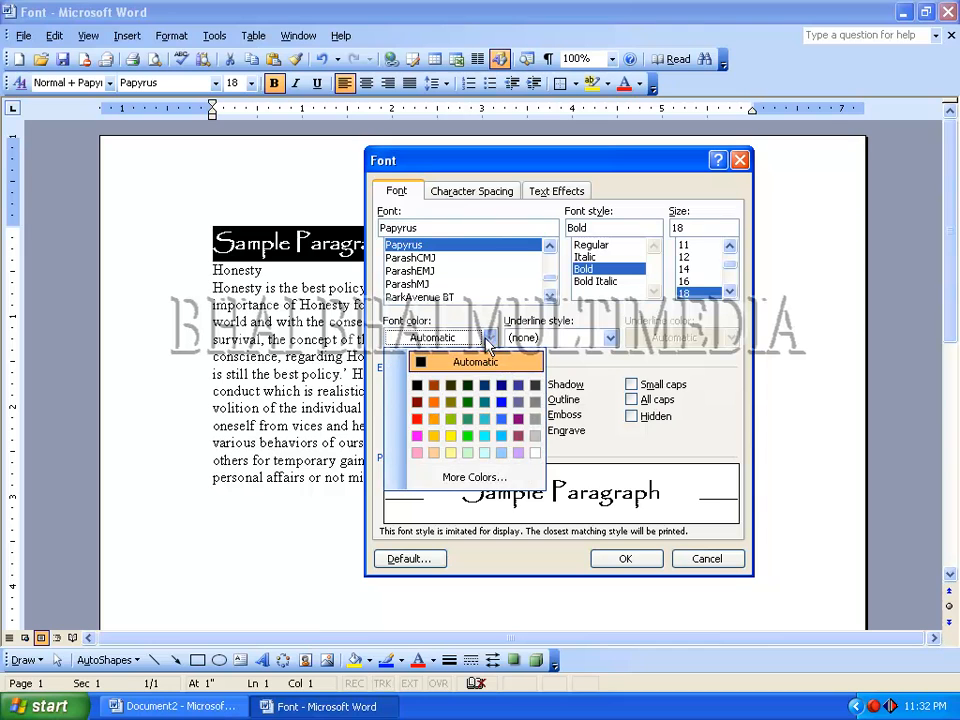
left_click(417, 420)
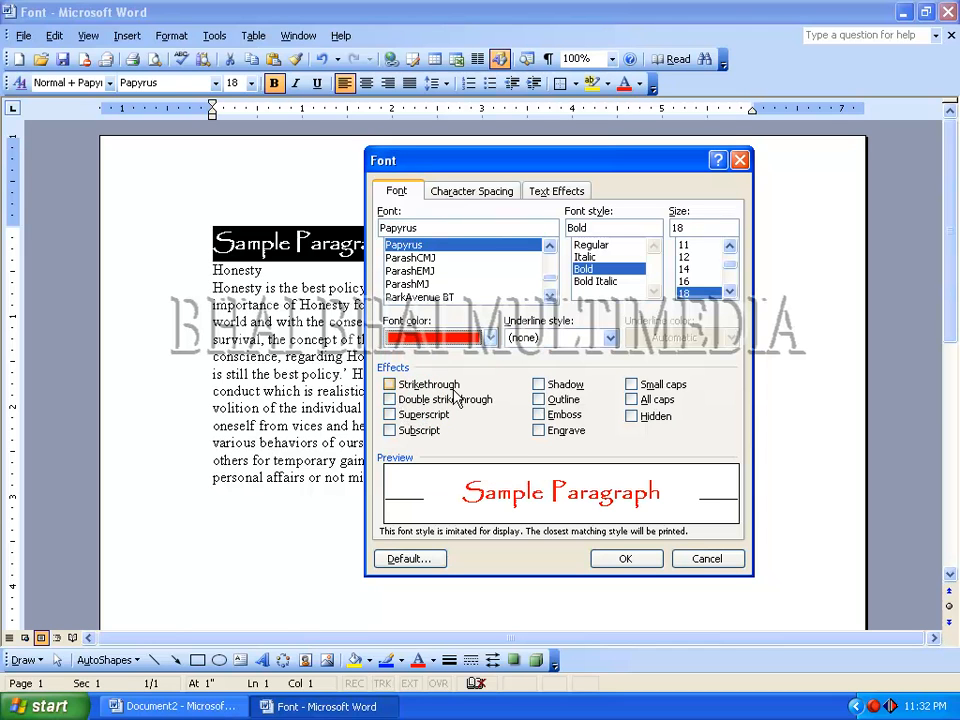
left_click(604, 560)
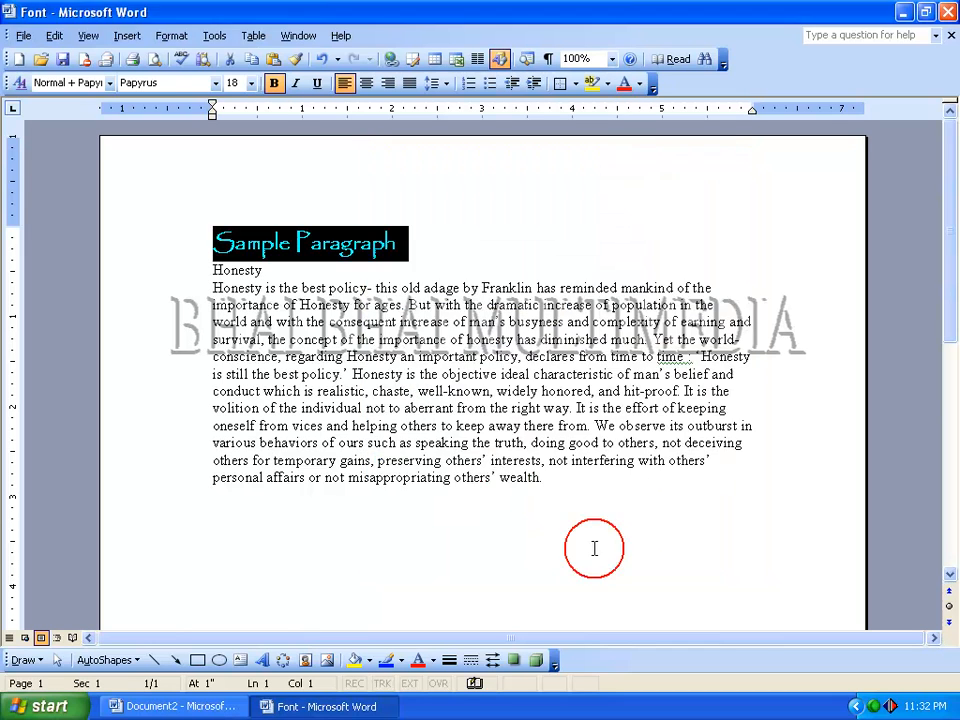
left_click(382, 245)
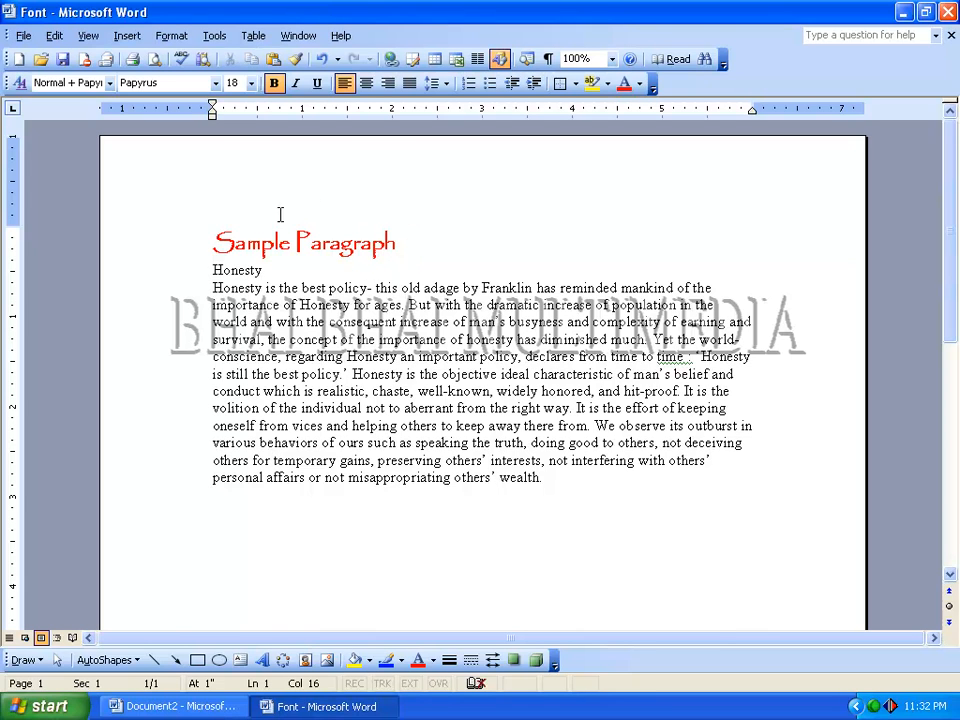
- Set a solid-line underline style for the "Sample Paragraph" heading in its font settings
triple_click(334, 244)
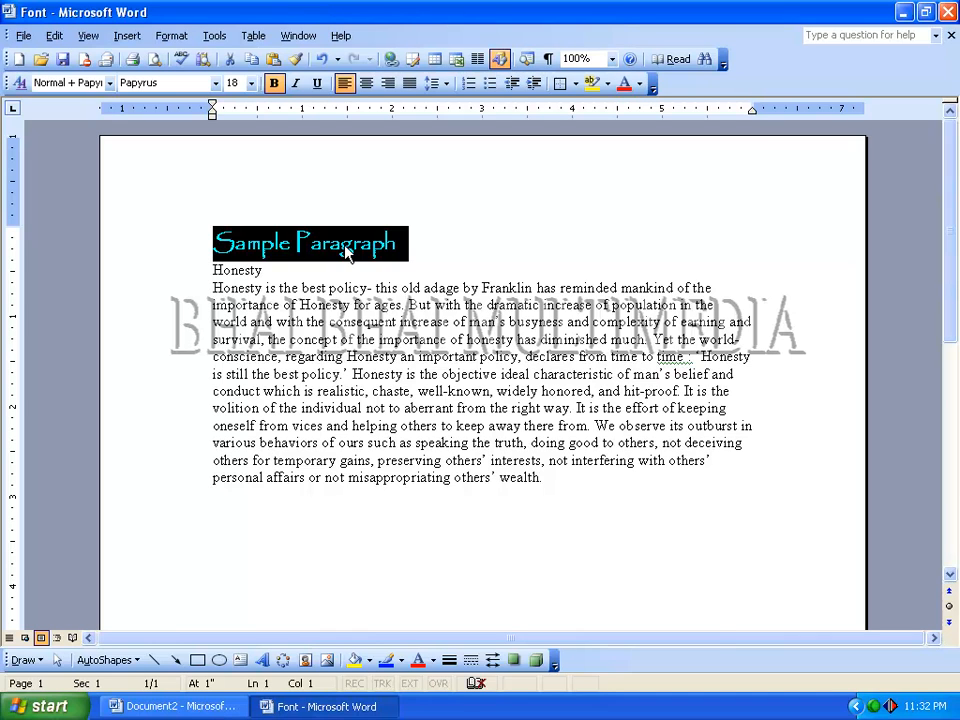
left_click(172, 37)
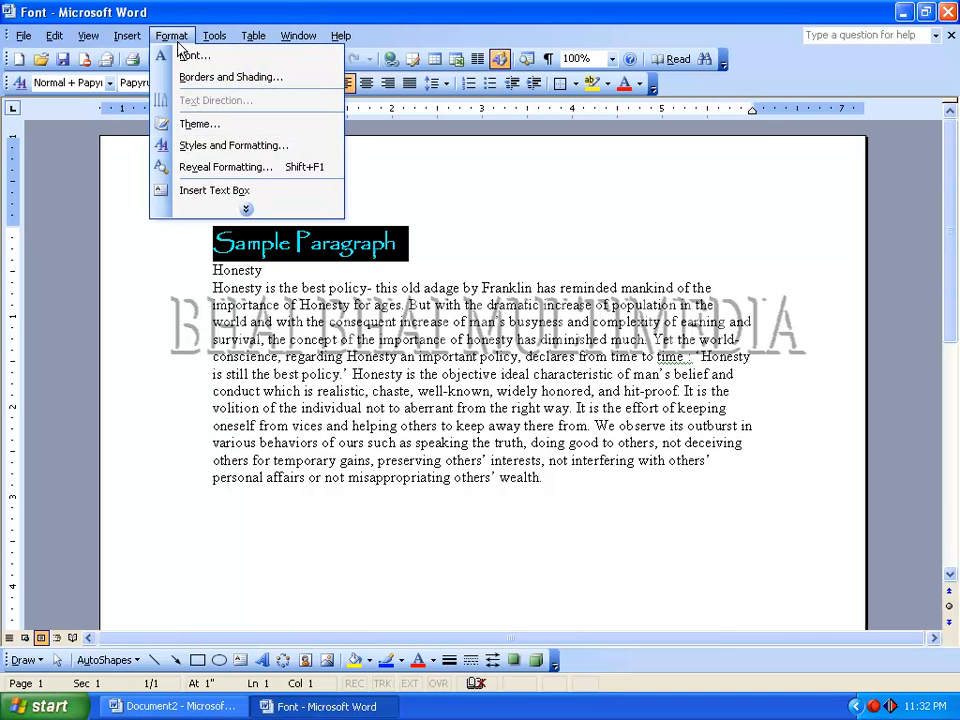
left_click(185, 56)
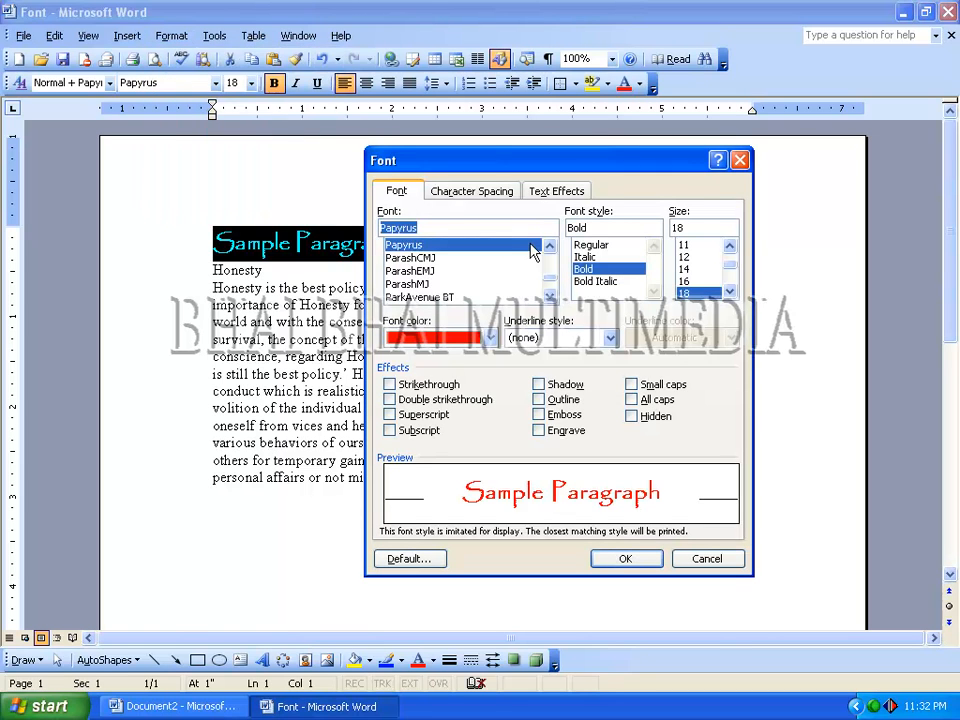
left_click(537, 339)
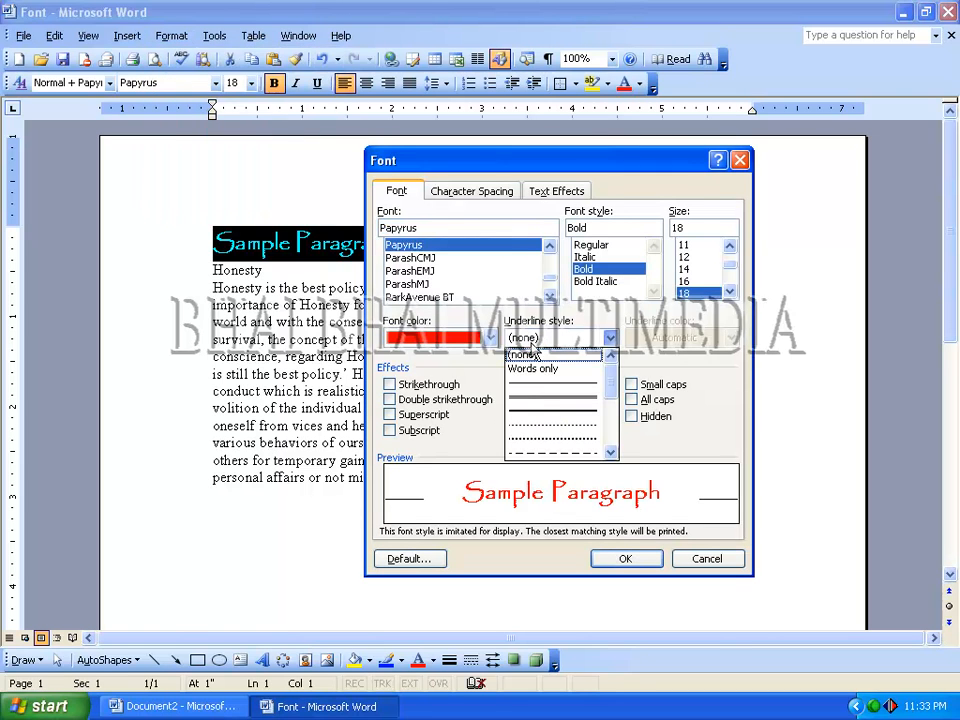
mouse_move(612, 380)
left_mouse_down()
mouse_move(613, 443)
mouse_move(612, 380)
left_mouse_up()
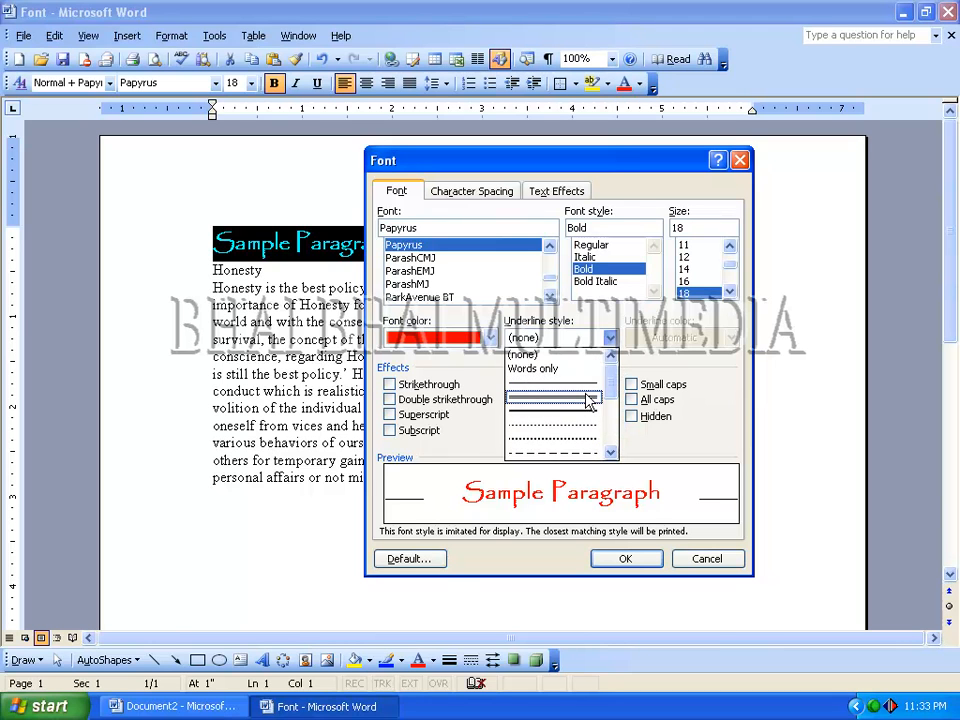
left_click(557, 395)
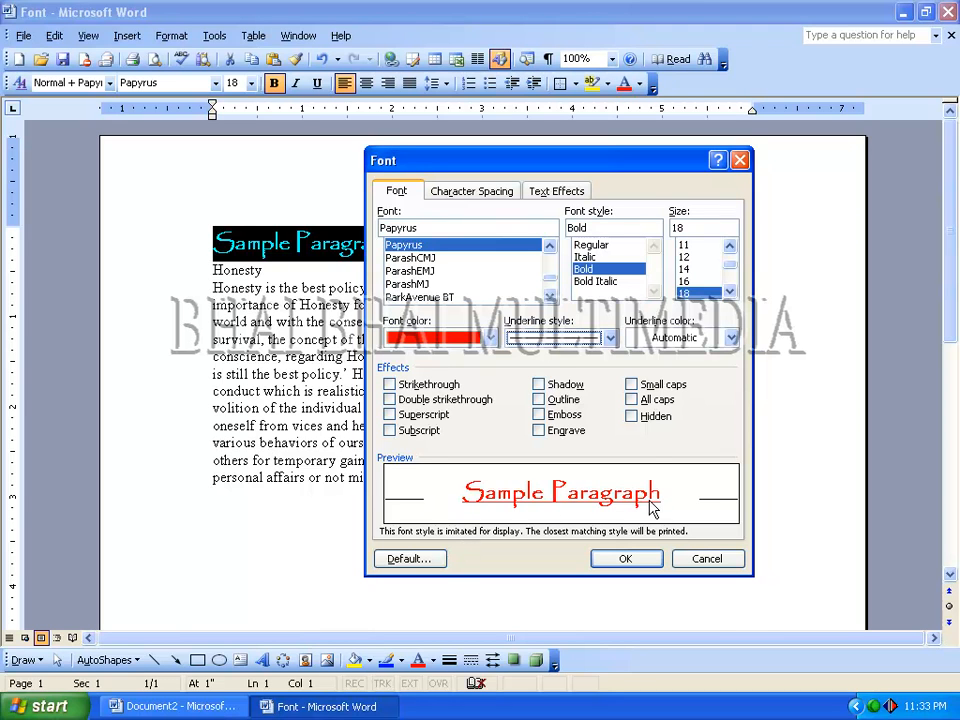
- Set the heading's underline color to blue, apply the font settings and deselect the text
left_click(651, 350)
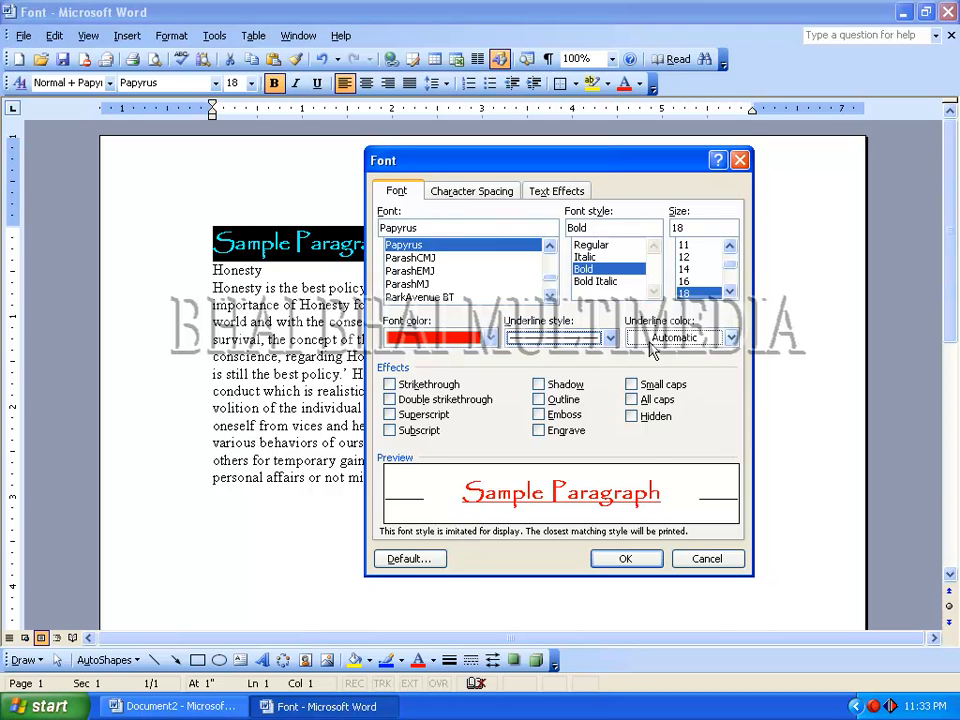
left_click(648, 340)
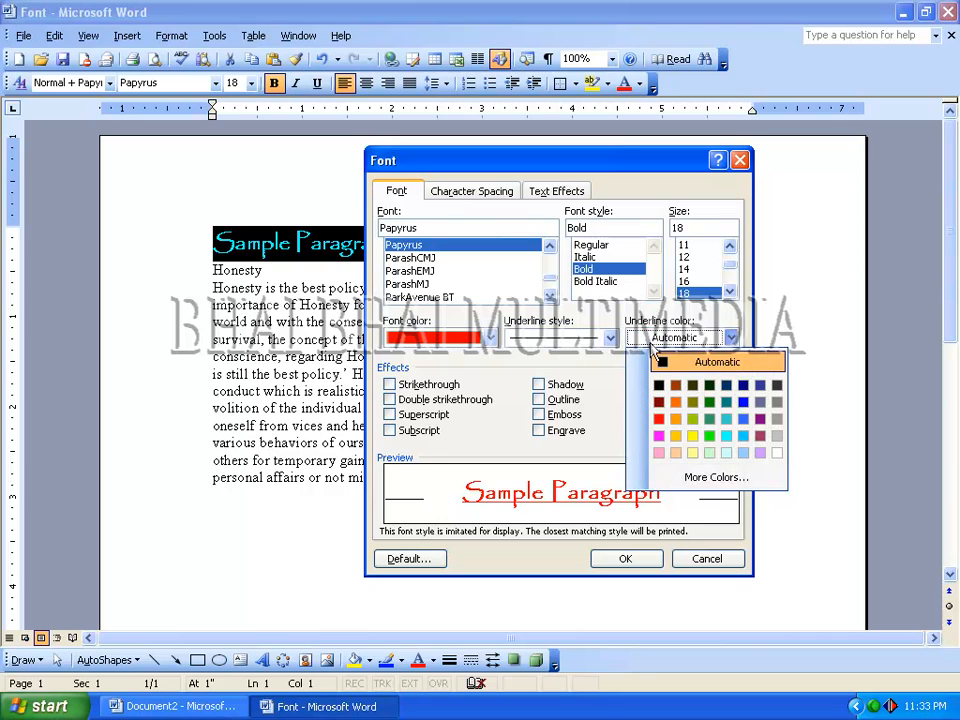
left_click(740, 404)
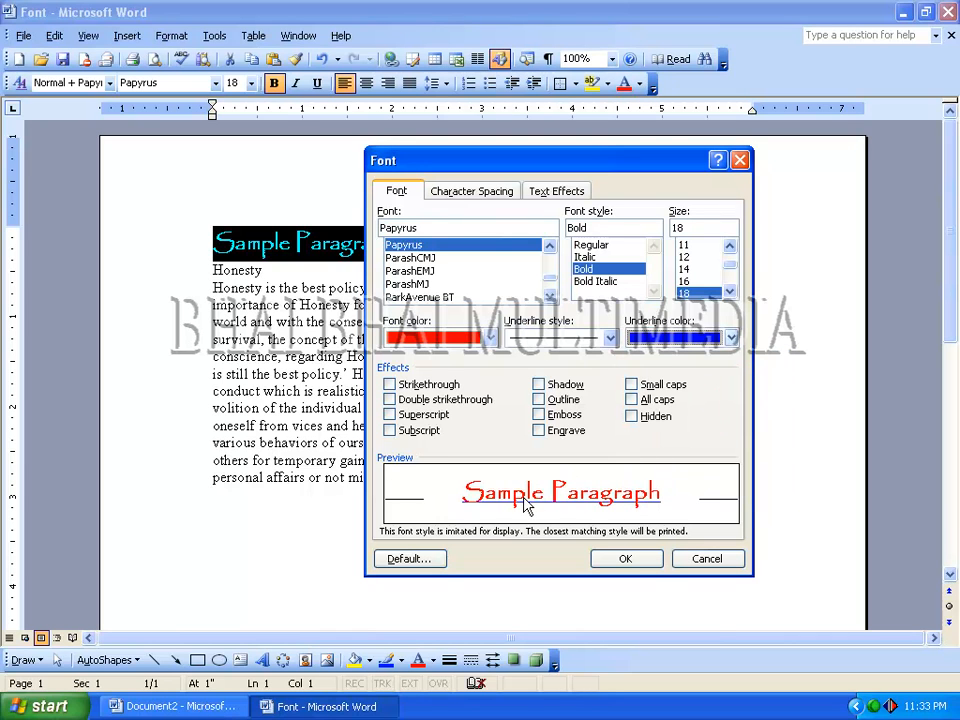
left_click(626, 560)
left_click(397, 247)
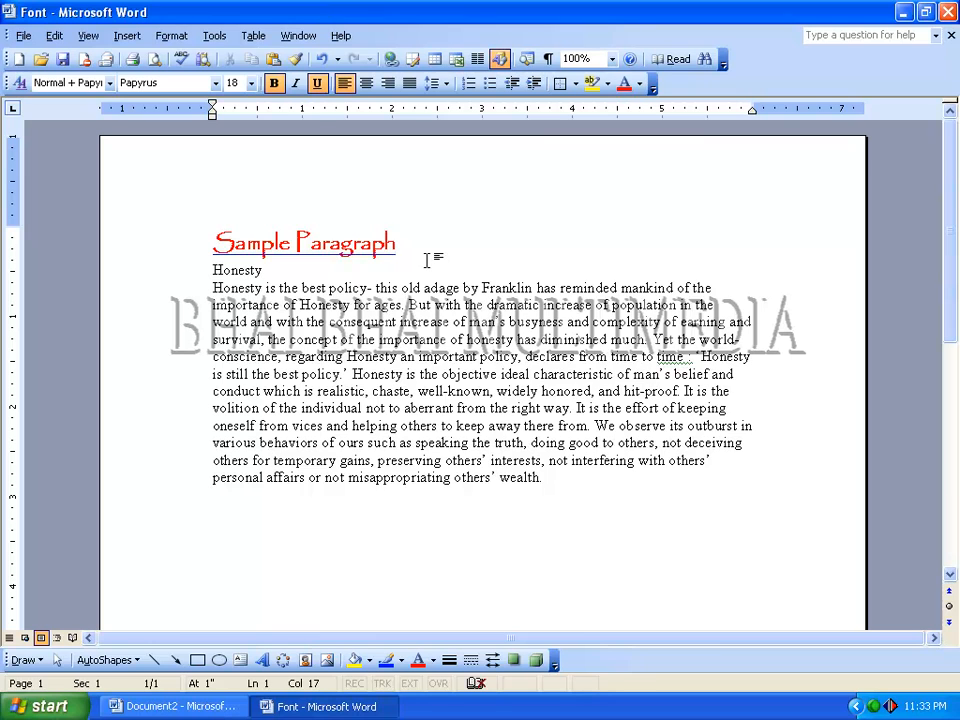
- Select the heading and try the Strikethrough, Double strikethrough, Superscript and Subscript effects in its font settings, clearing each one
key("shift+Home")
key("ctrl+d")
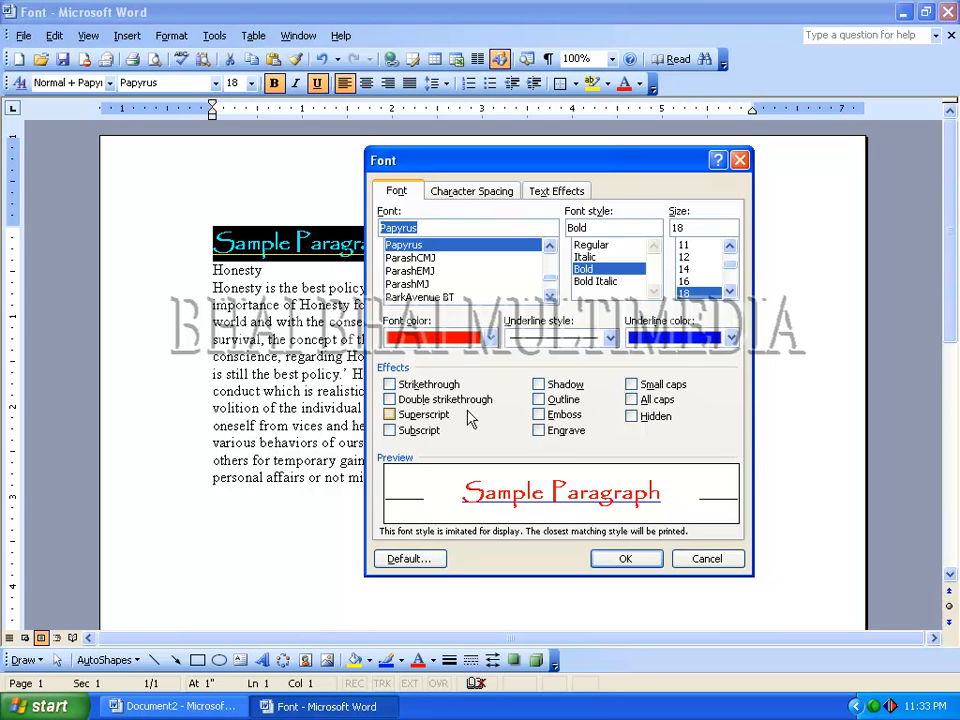
left_click(390, 385)
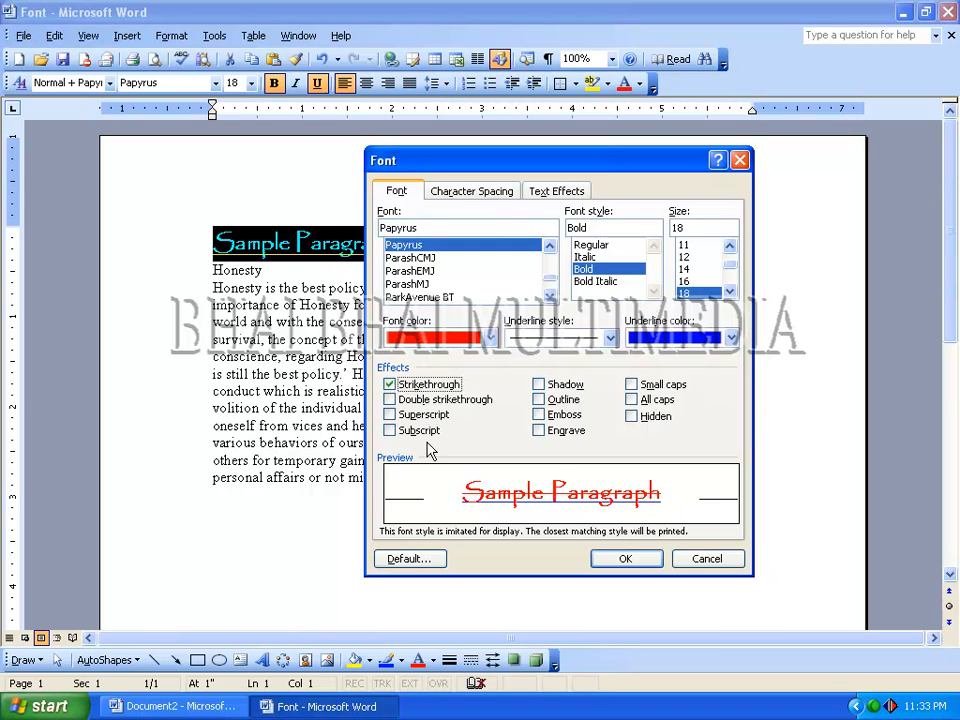
left_click(390, 385)
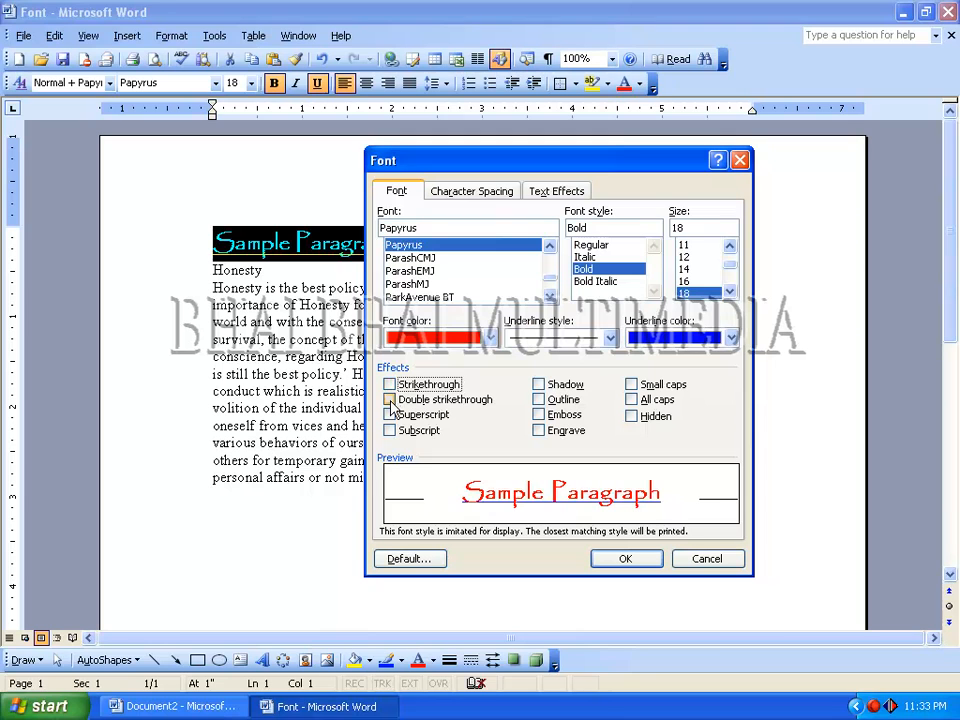
left_click(389, 399)
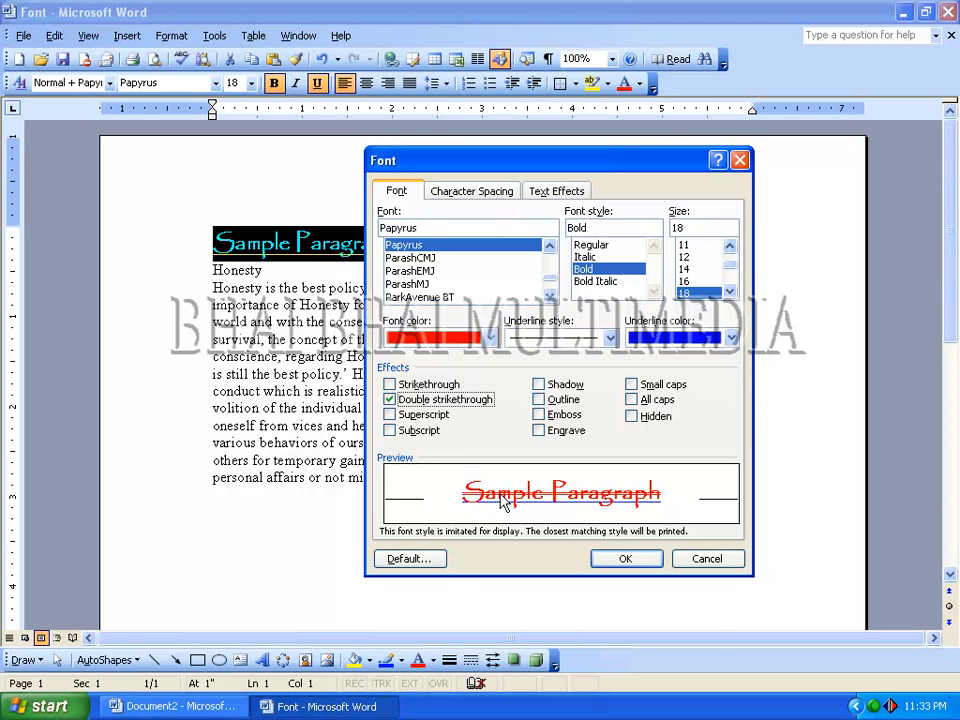
left_click(389, 399)
left_click(389, 414)
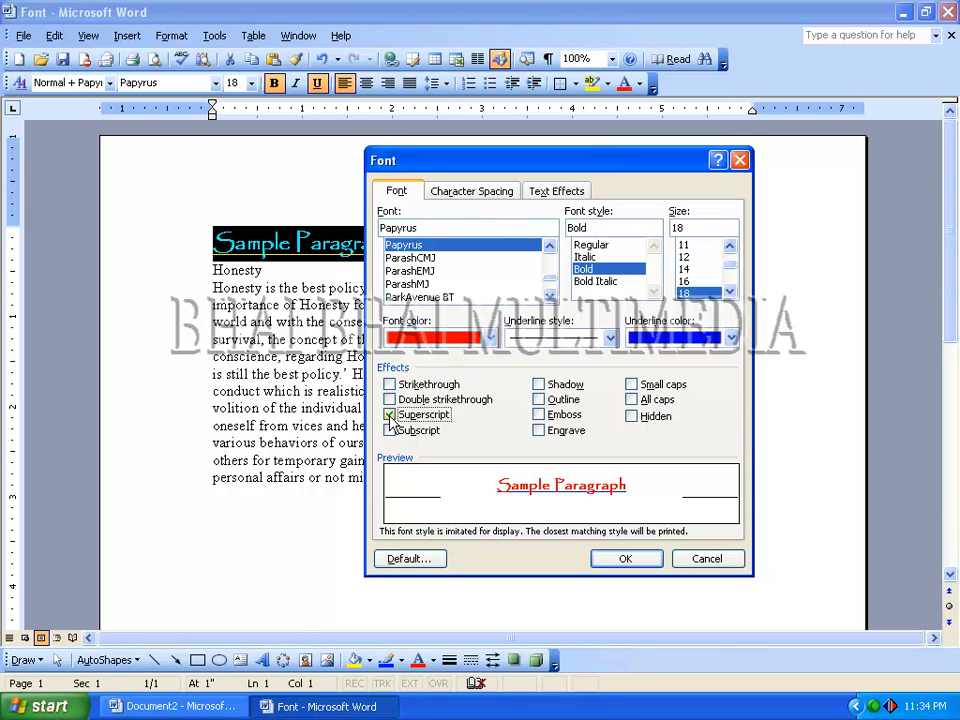
left_click(389, 414)
left_click(389, 430)
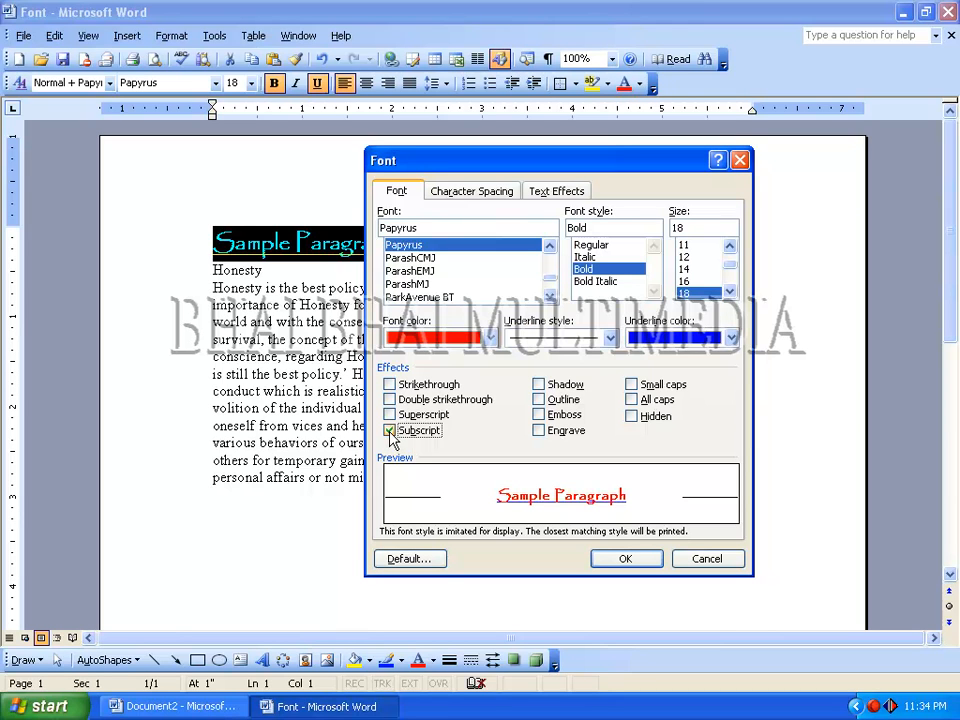
left_click(390, 431)
- Try the Shadow, Outline, Emboss and Engrave effects on the heading and clear each one
left_click(538, 385)
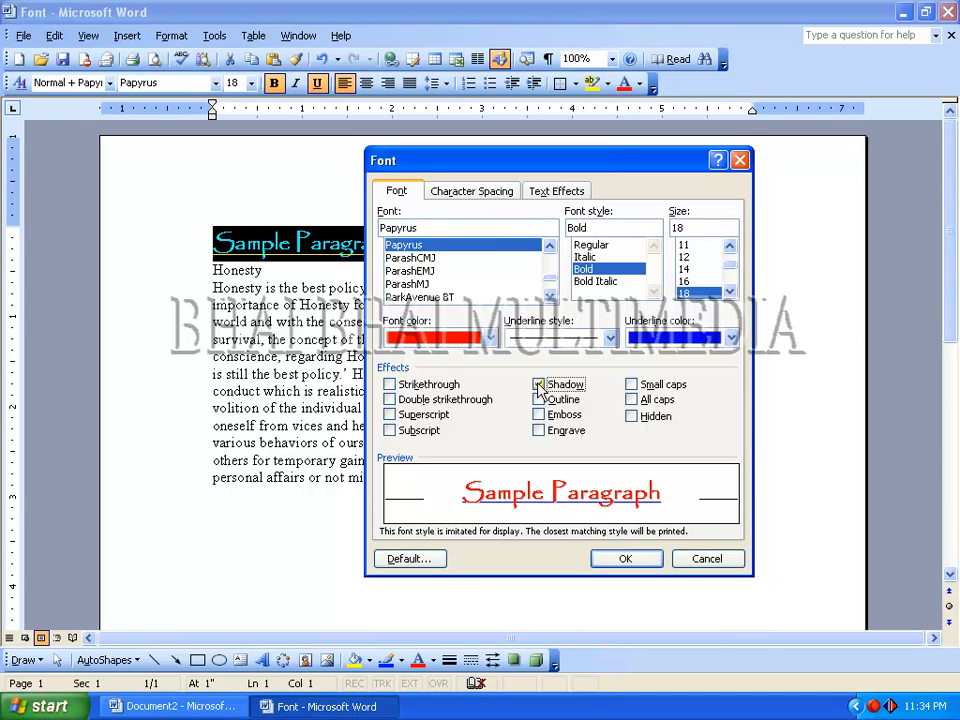
left_click(538, 385)
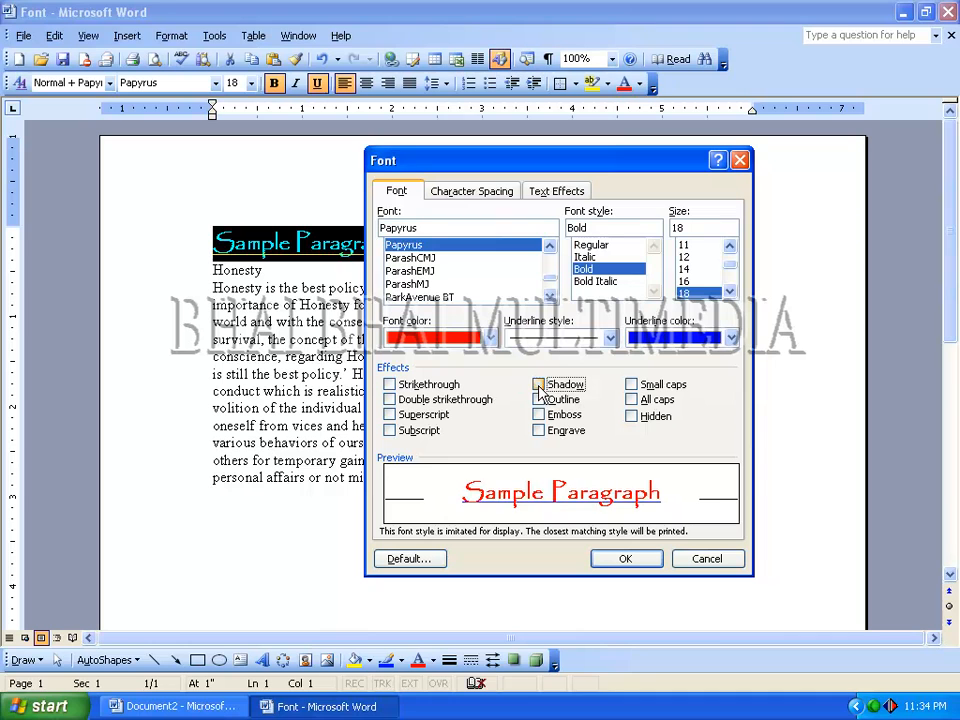
left_click(539, 400)
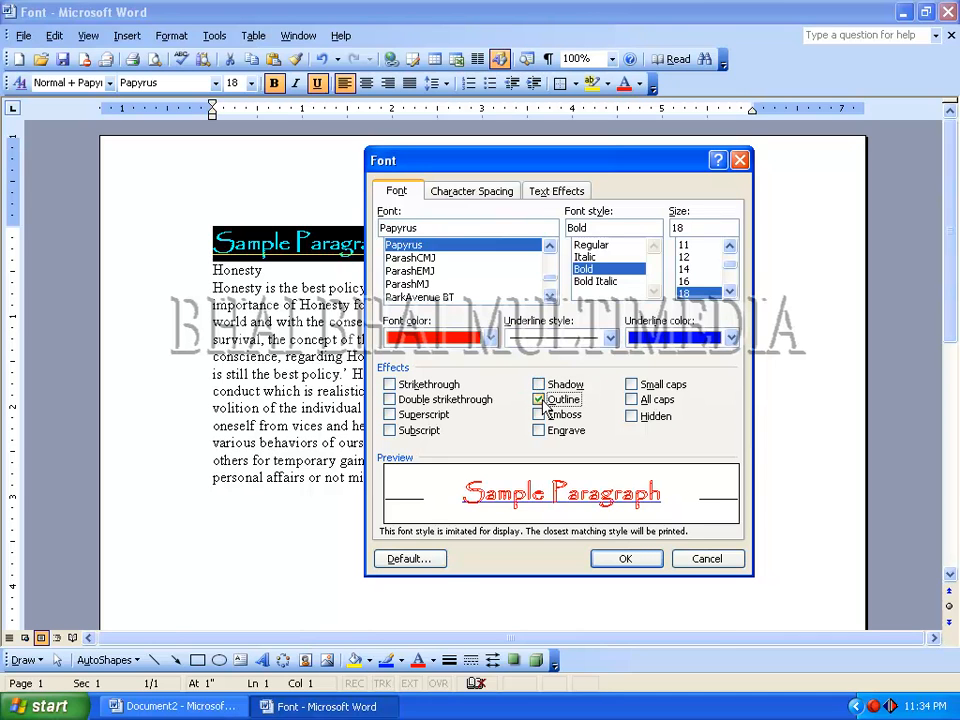
left_click(538, 415)
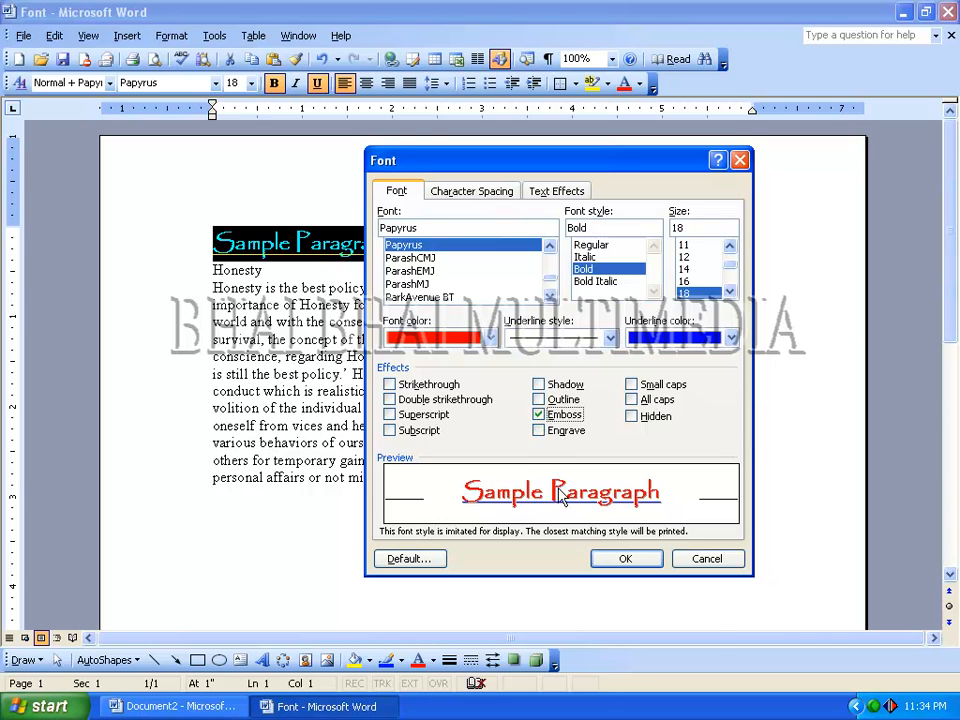
left_click(539, 432)
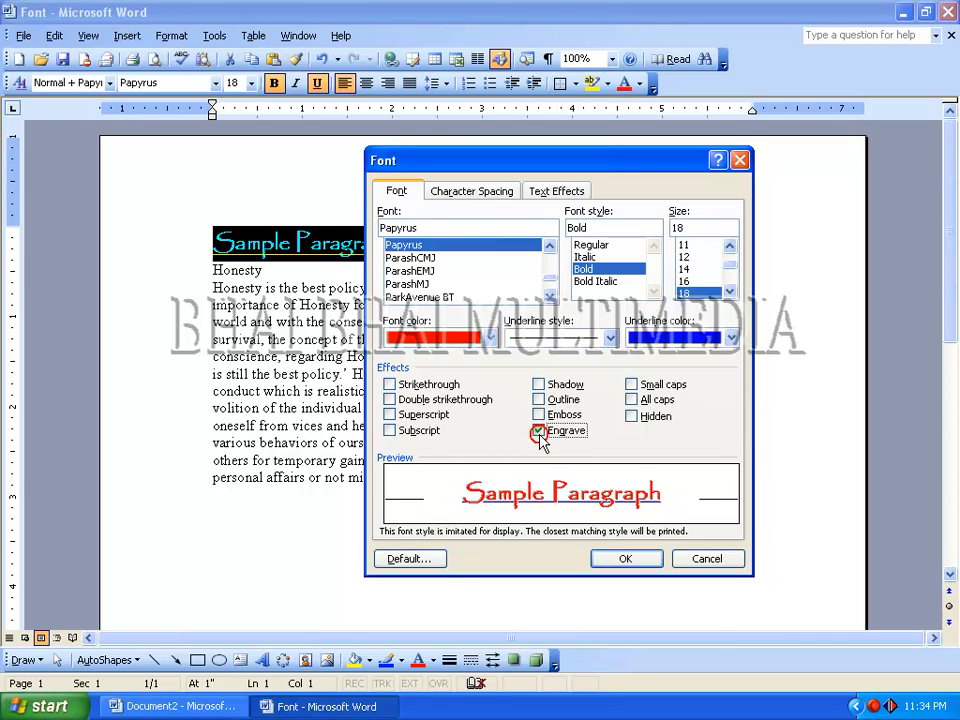
left_click(540, 432)
- Try the Small caps and Hidden effects on the heading, clear them, close the font settings and deselect the text
left_click(631, 385)
left_click(629, 386)
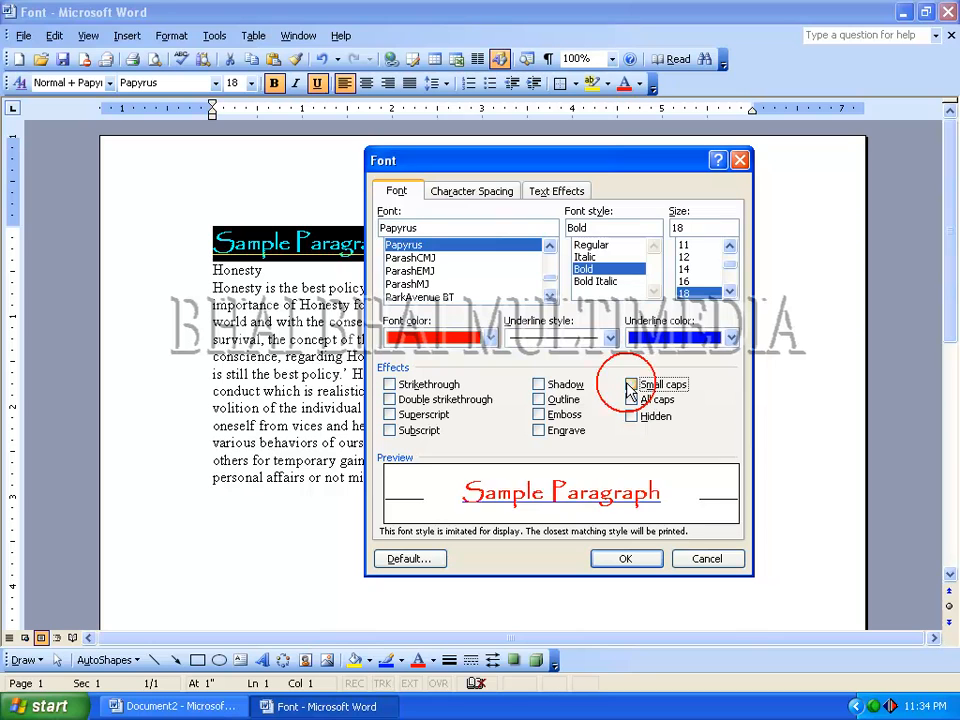
left_click(629, 386)
left_click(629, 386)
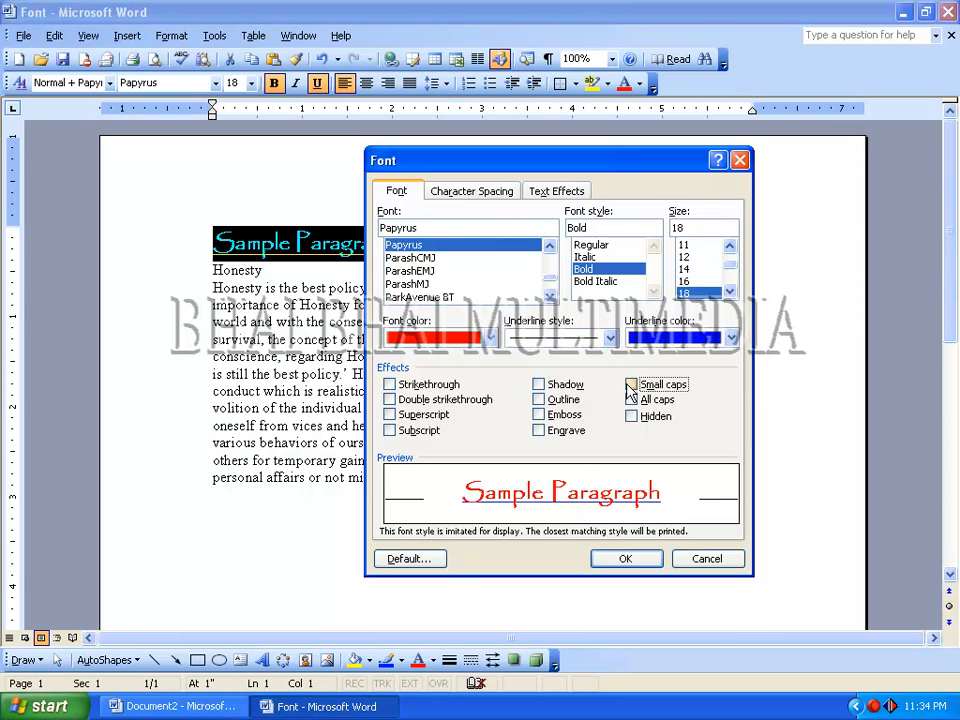
left_click(630, 387)
left_click(630, 388)
left_click(629, 386)
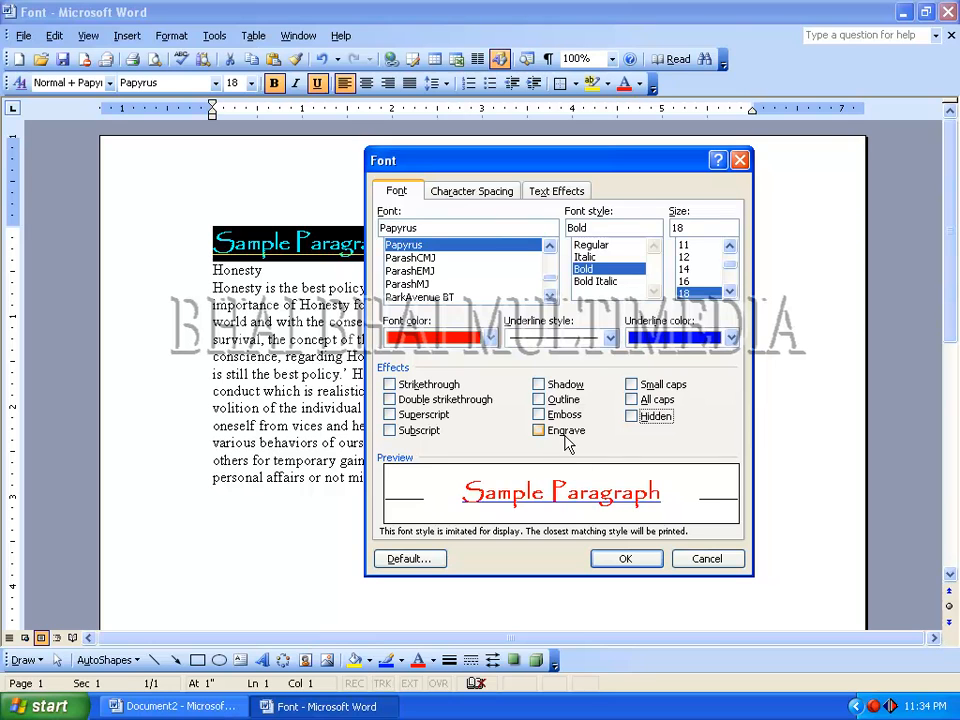
left_click(617, 560)
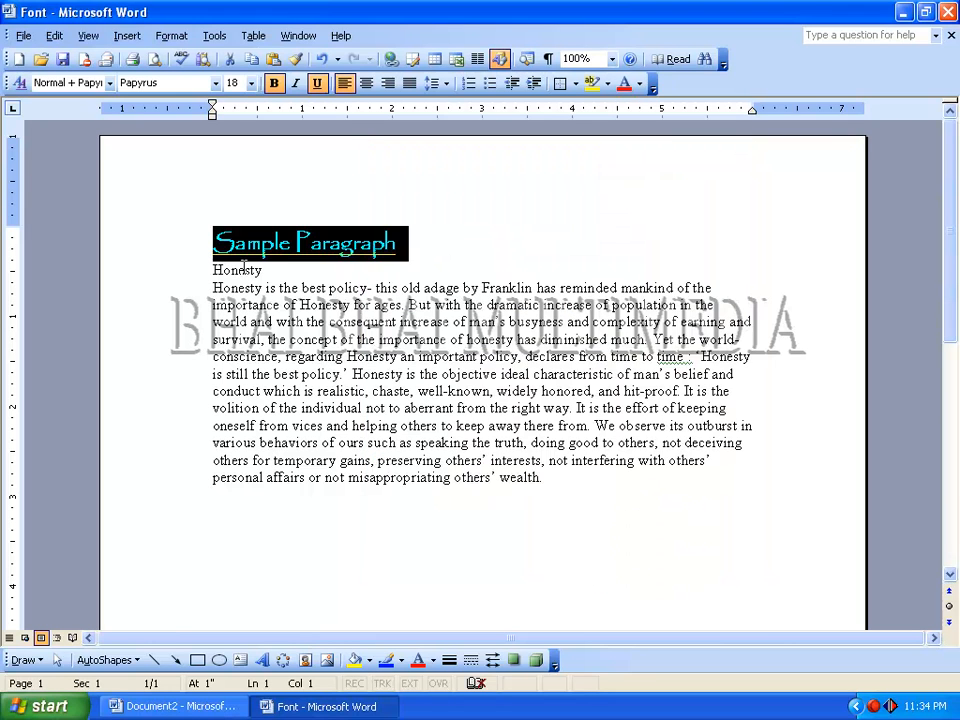
left_click(234, 243)
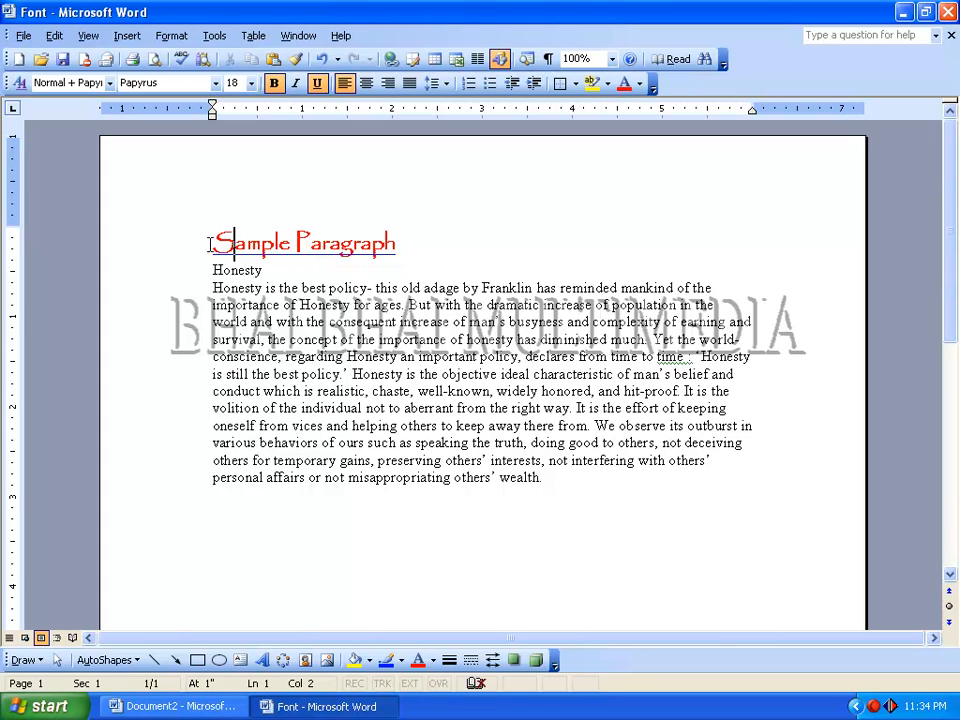
- Select the "Sample Paragraph" heading and choose Times New Roman as its typeface in the font settings
left_click_drag(207, 243, 390, 248)
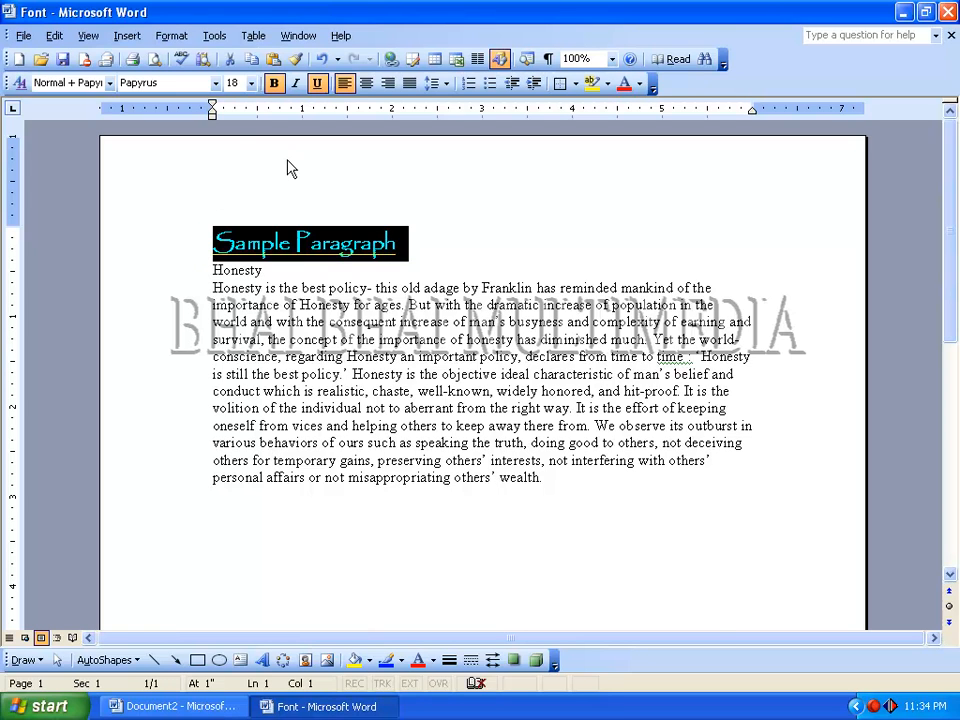
left_click(171, 35)
left_click(163, 58)
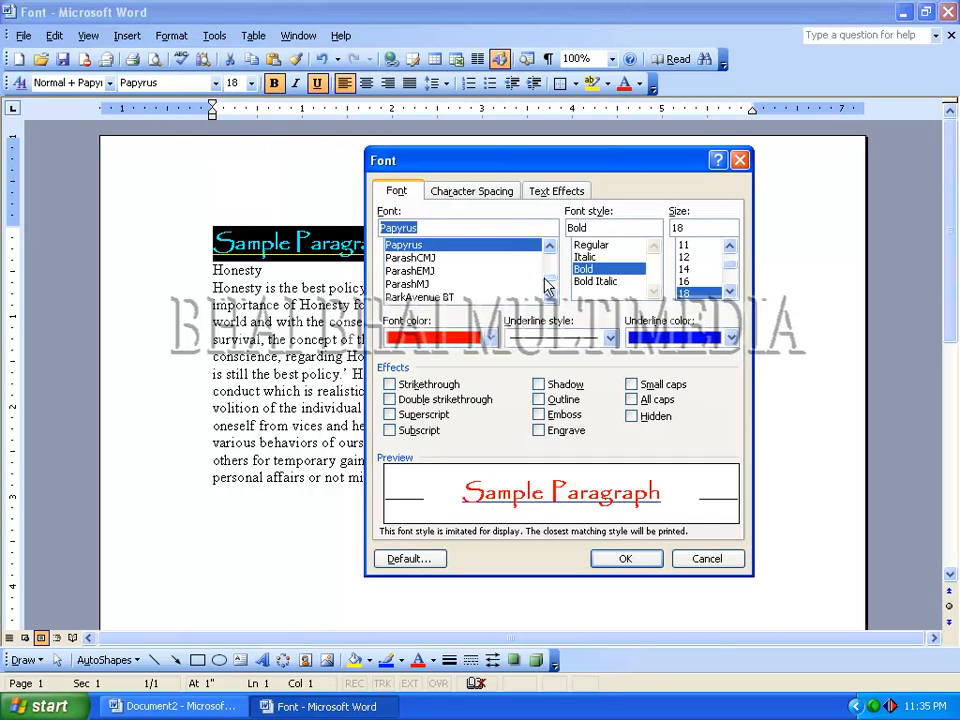
left_click_drag(549, 275, 514, 279)
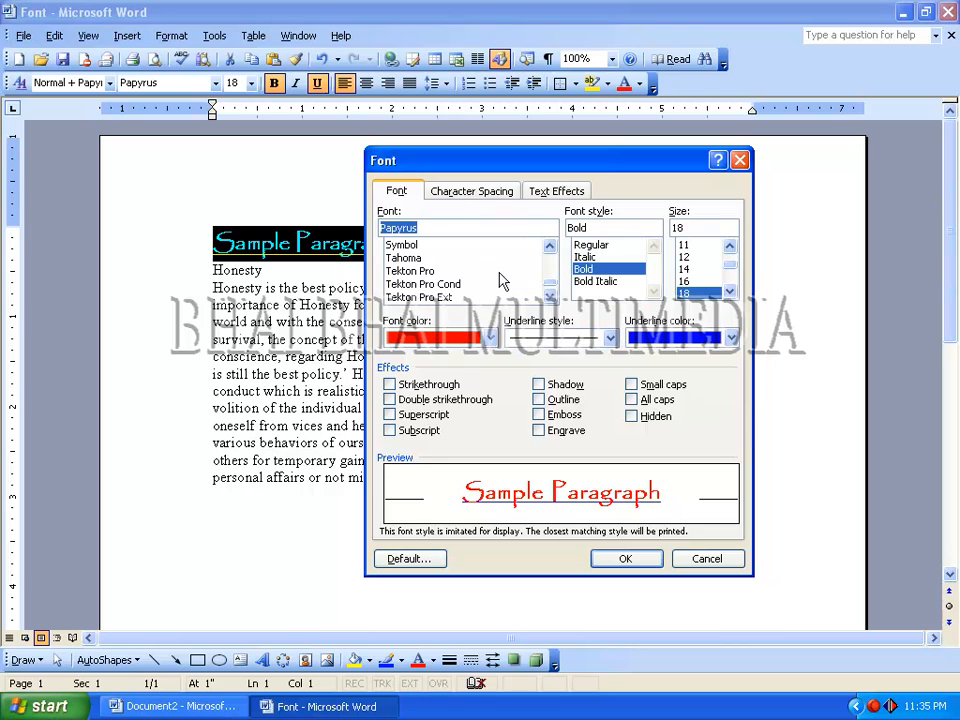
left_click(550, 292)
left_click(550, 293)
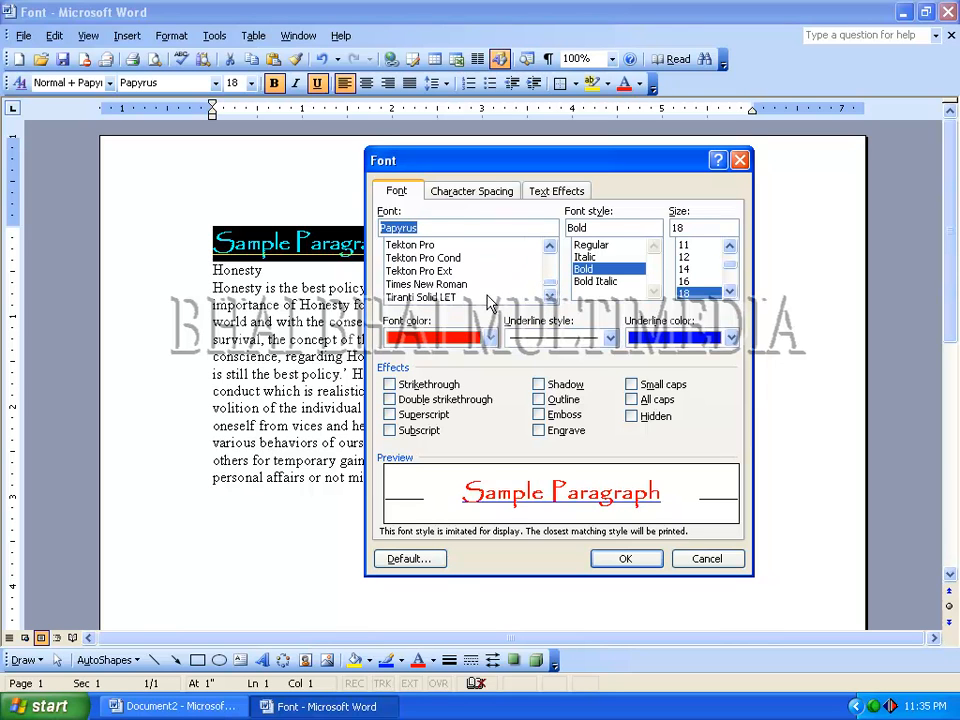
left_click(478, 284)
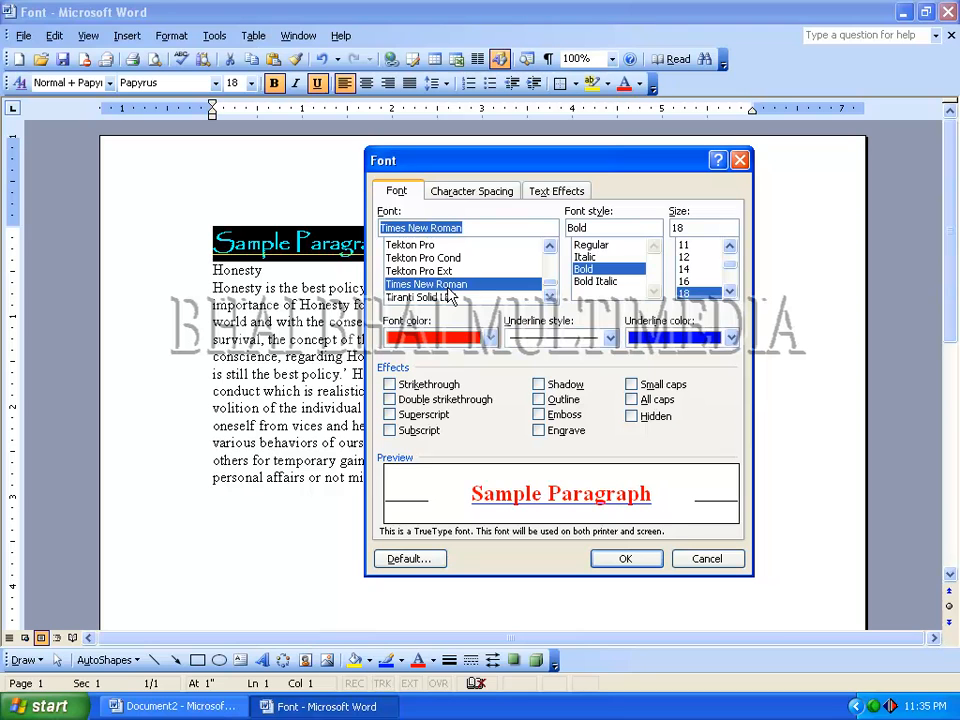
- Set the heading's font style to Regular, its size to 14 and its font color to Automatic
left_click(589, 245)
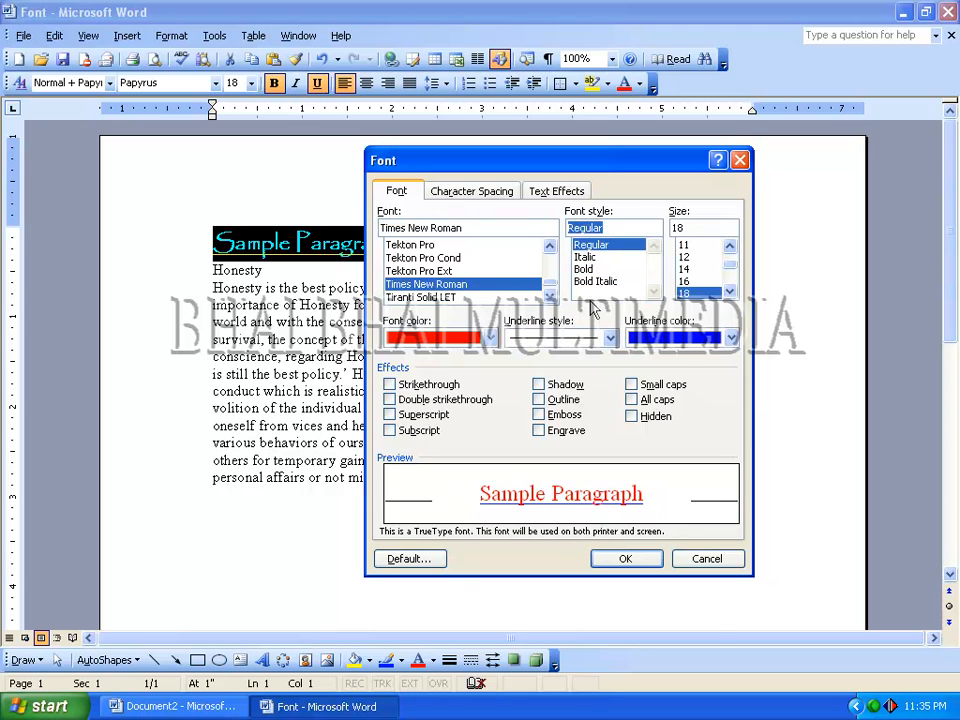
left_click(684, 270)
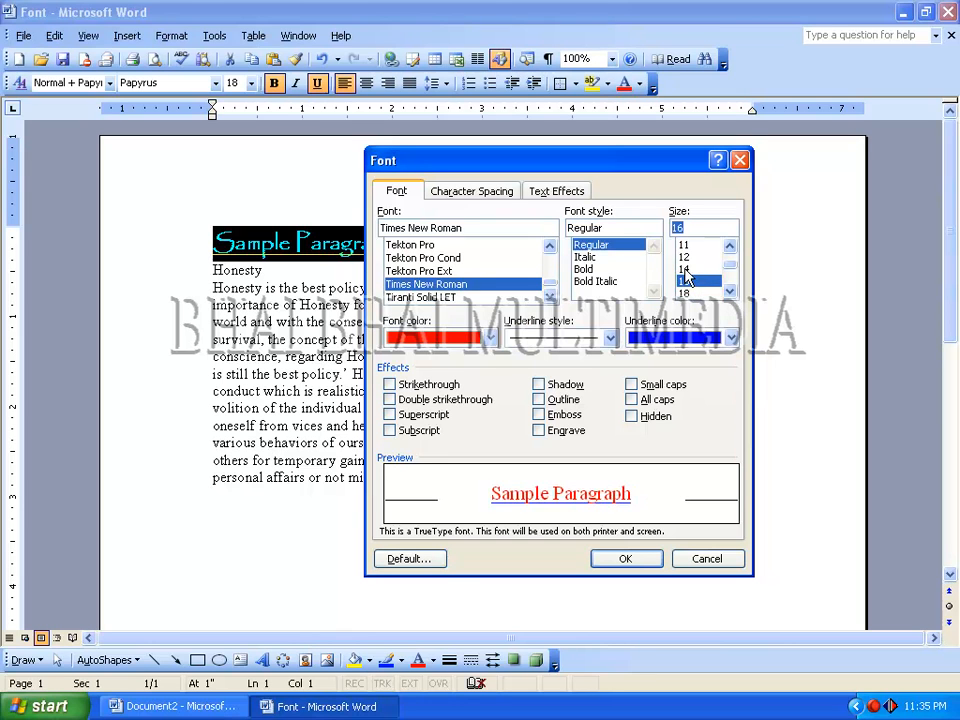
left_click(489, 338)
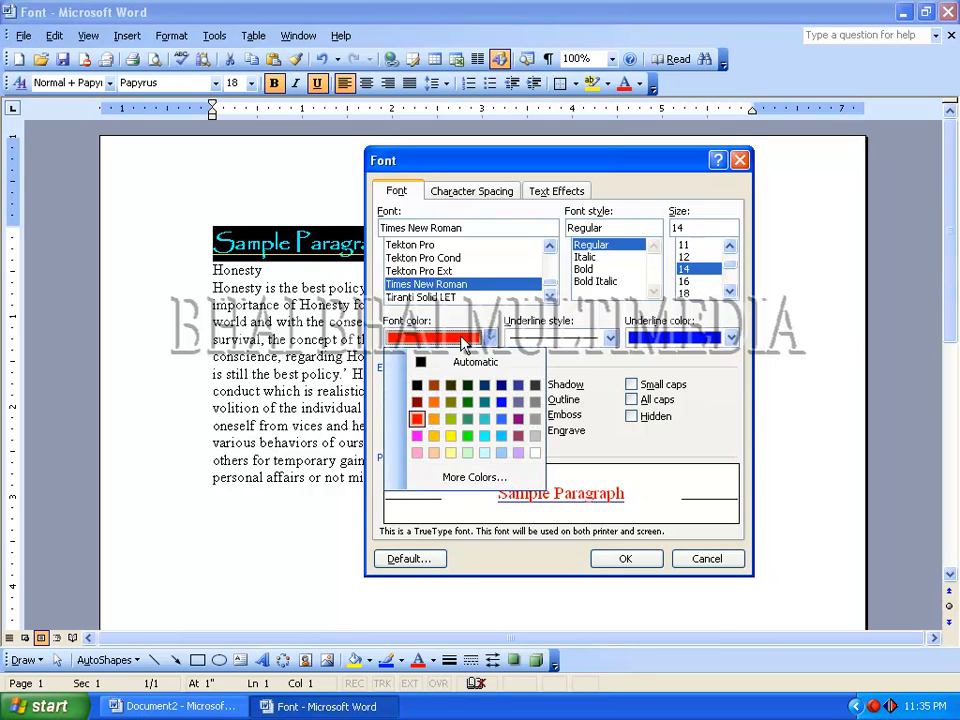
left_click(420, 368)
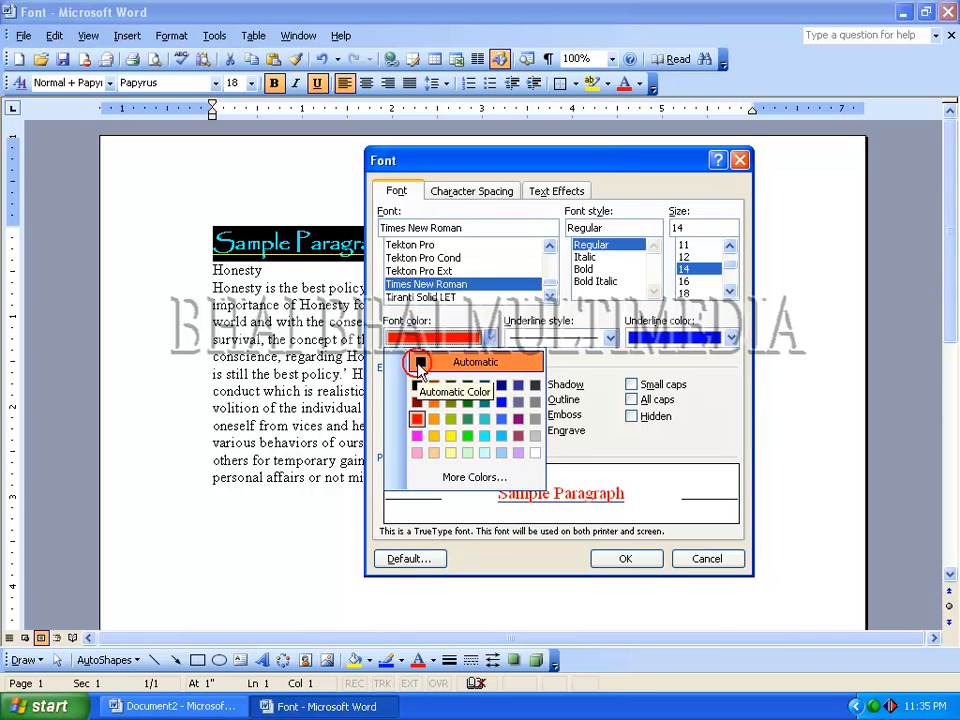
- Set the heading's underline style to (none), apply the font settings and deselect the text
left_click(531, 343)
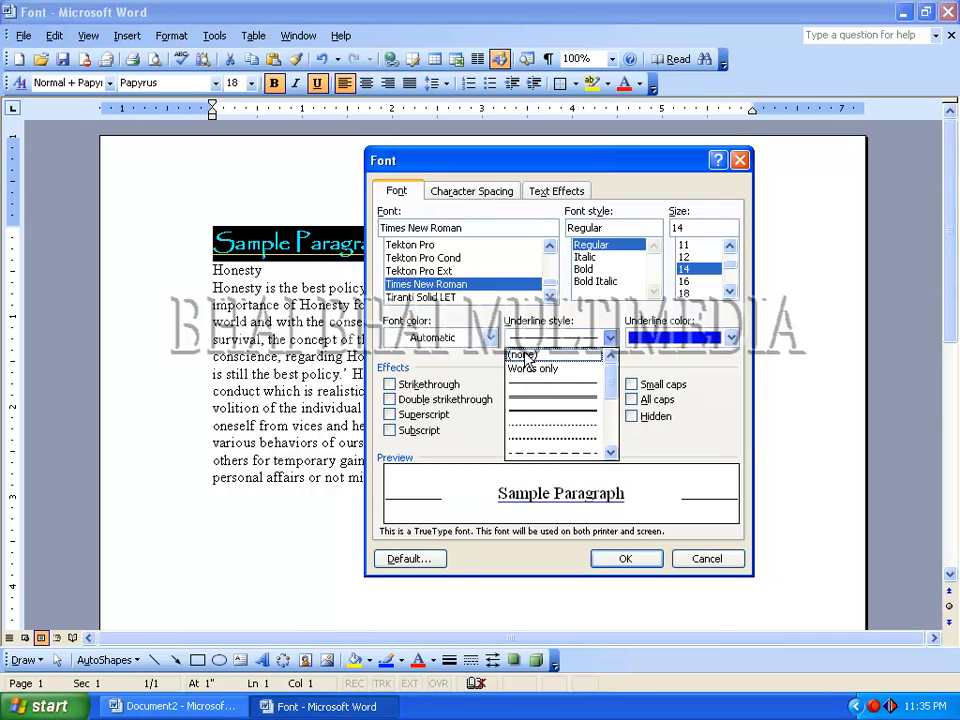
left_click(525, 354)
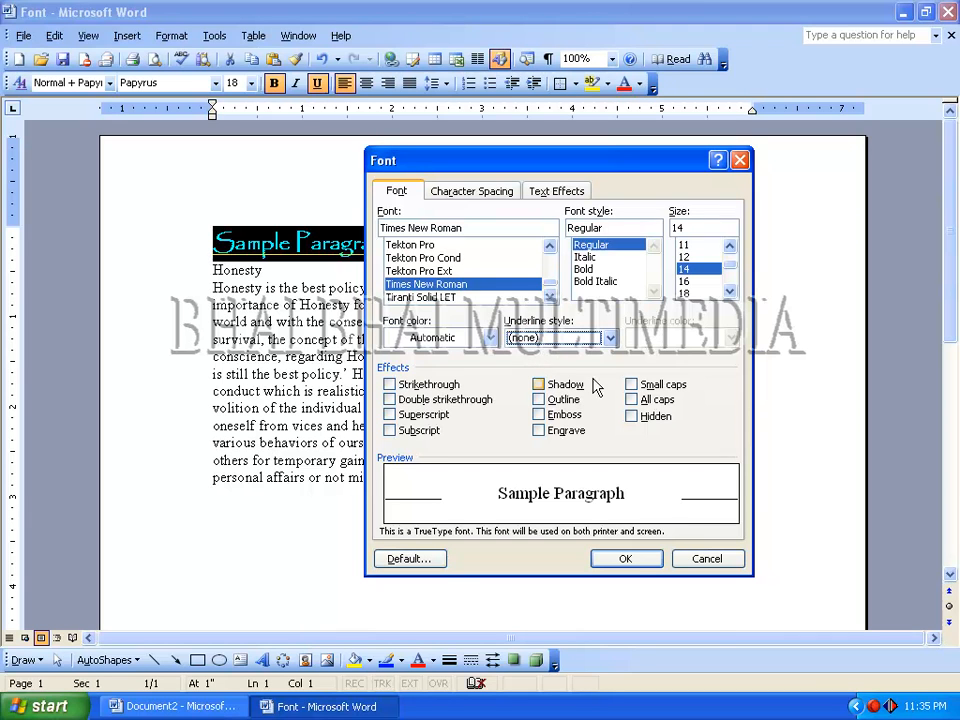
left_click(620, 559)
left_click(352, 242)
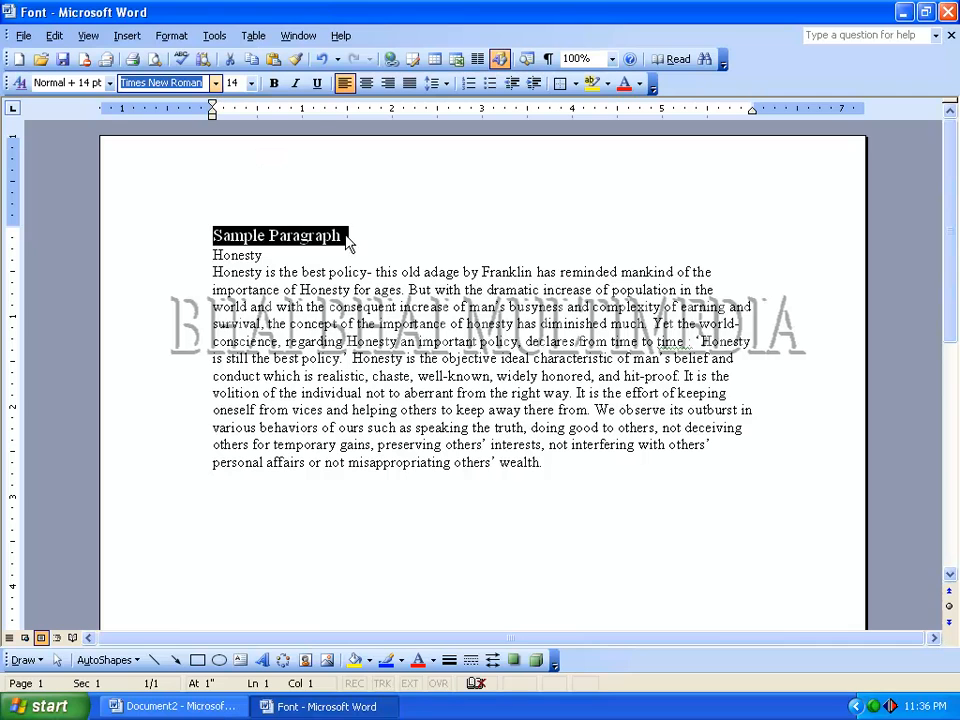
- Select the "Sample Paragraph" heading, open its font settings and close them without changing anything
left_click(349, 244)
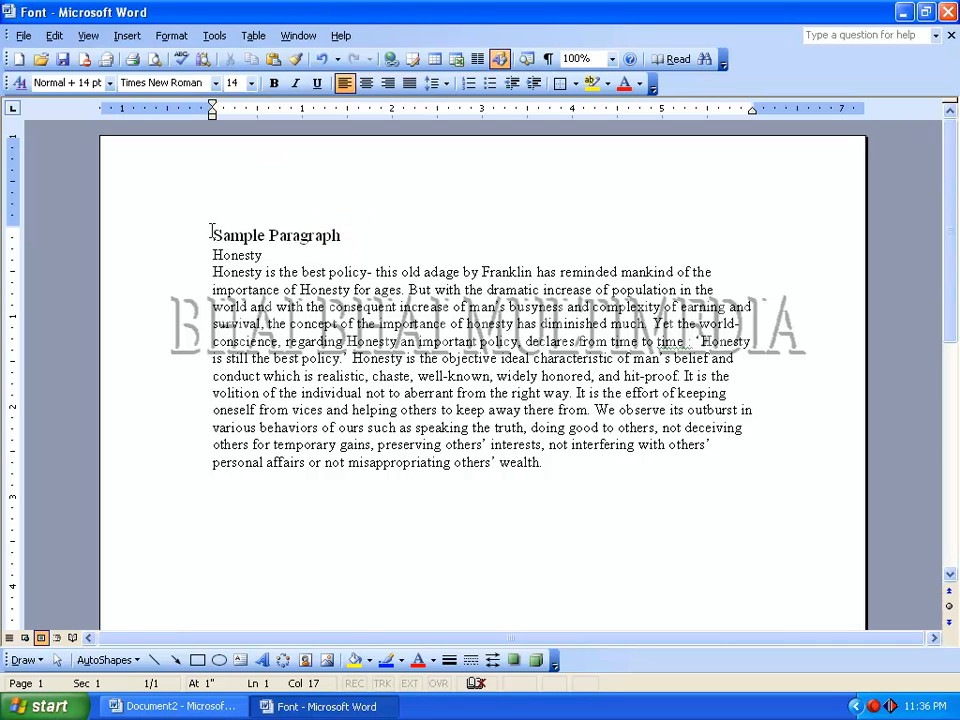
key("shift+Home")
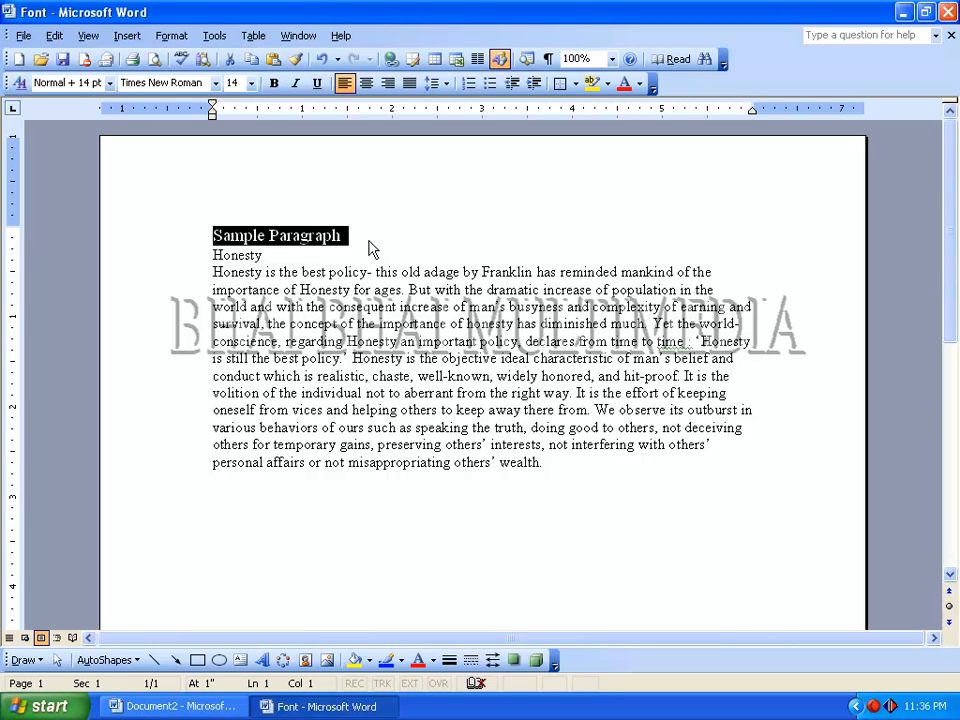
key("ctrl+d")
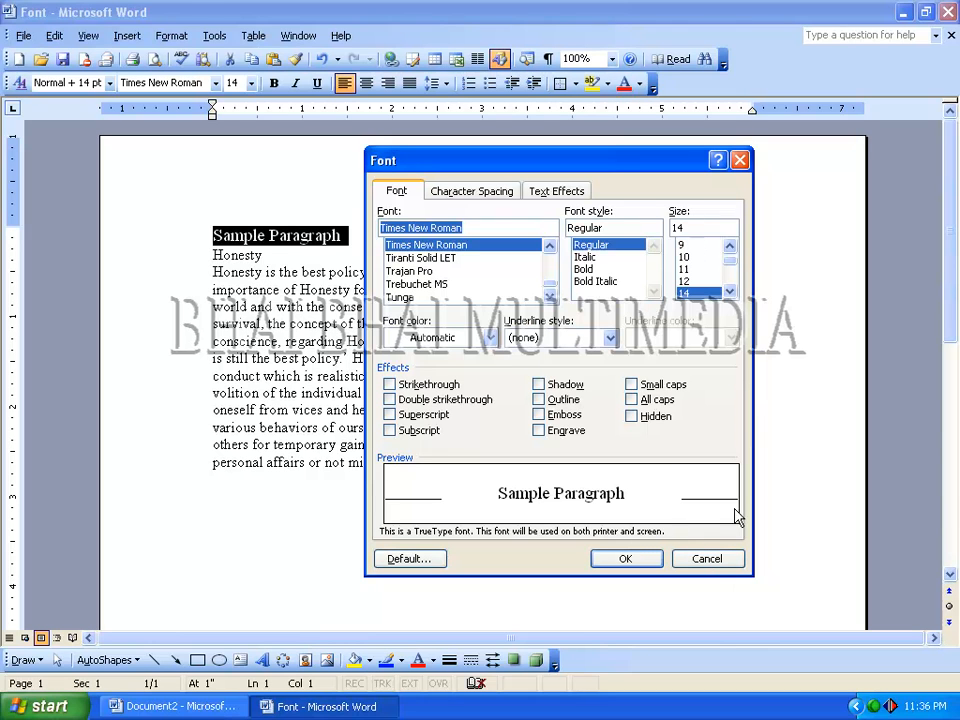
left_click(706, 559)
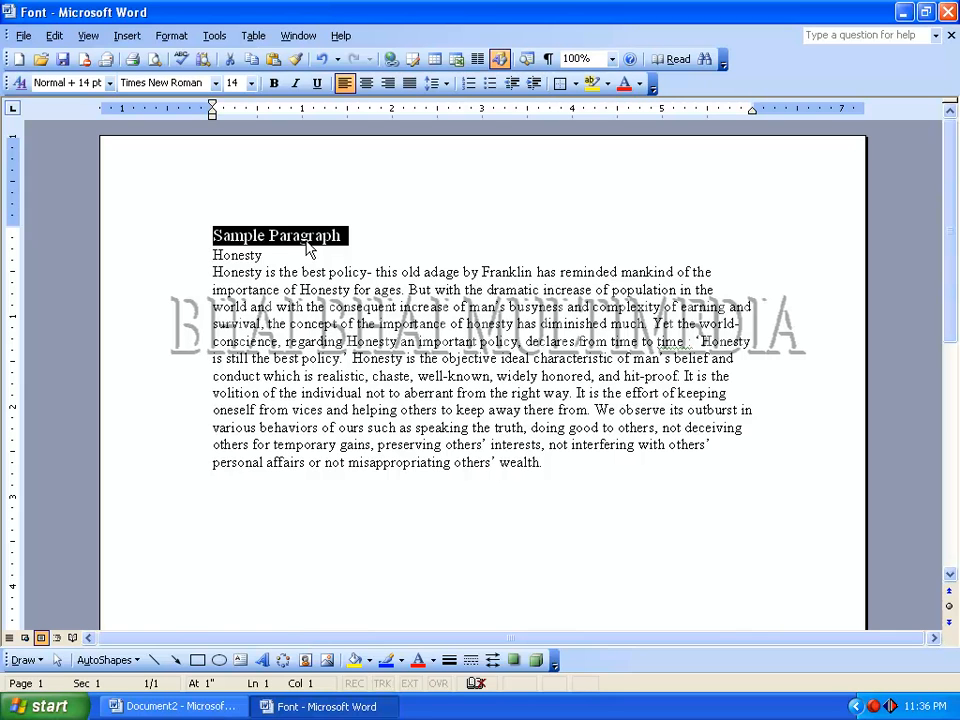
- Enlarge the heading's font size incrementally to 21, then shrink it to 16
key("ctrl+bracketright")
key("ctrl+bracketright")
key("ctrl+bracketright")
key("ctrl+bracketright")
key("ctrl+bracketright")
key("ctrl+bracketright")
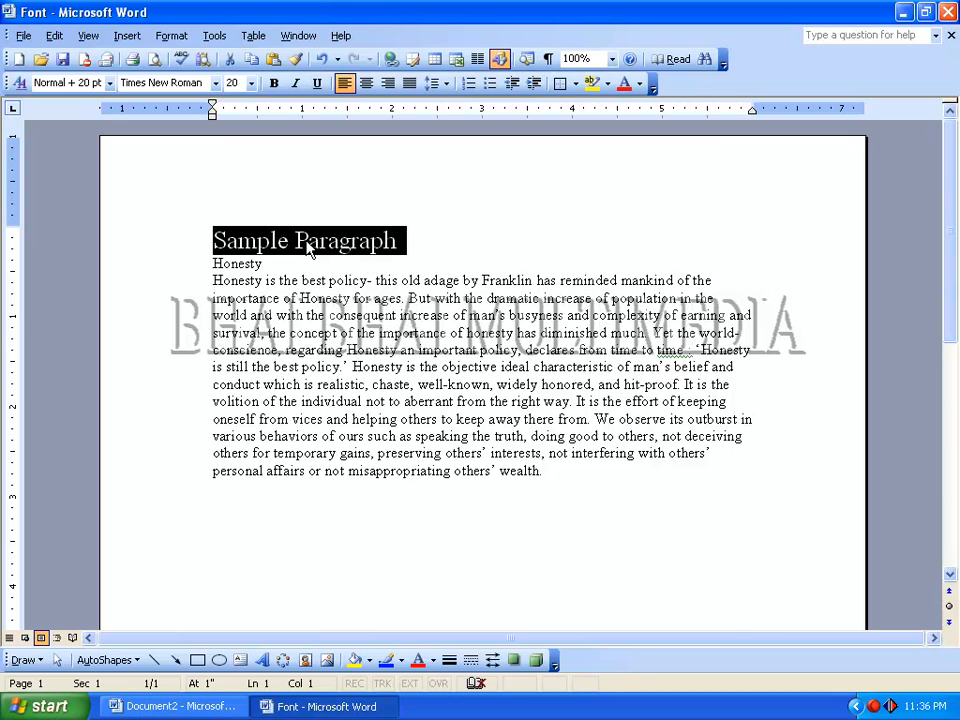
key("ctrl+bracketright")
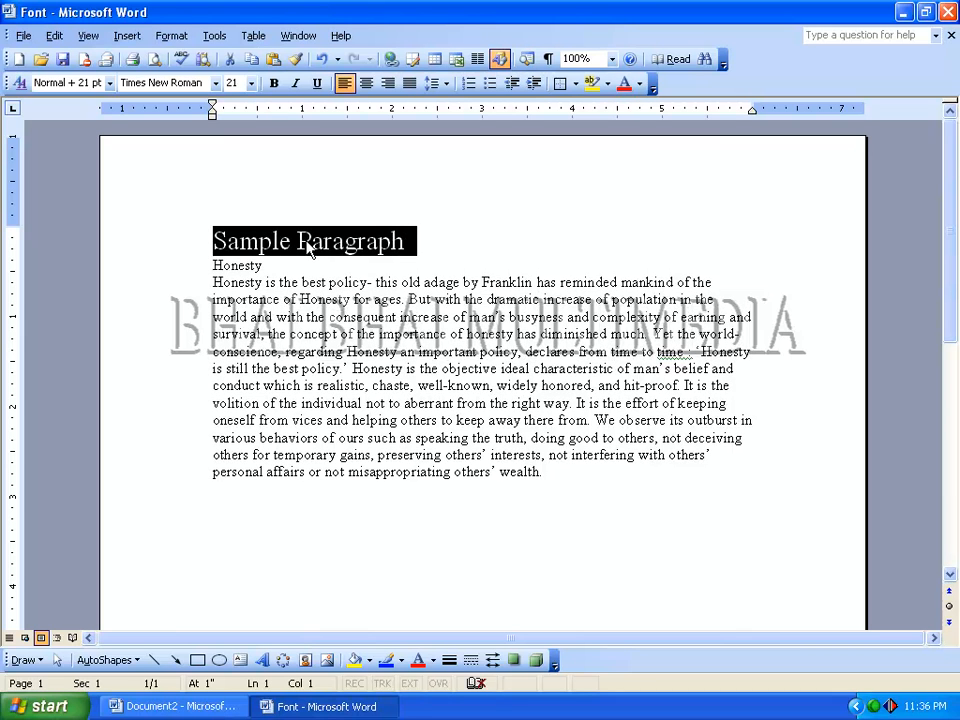
key("ctrl+bracketleft")
key("ctrl+bracketleft")
key("ctrl+bracketleft")
key("ctrl+bracketleft")
key("ctrl+bracketleft")
key("ctrl+bracketleft")
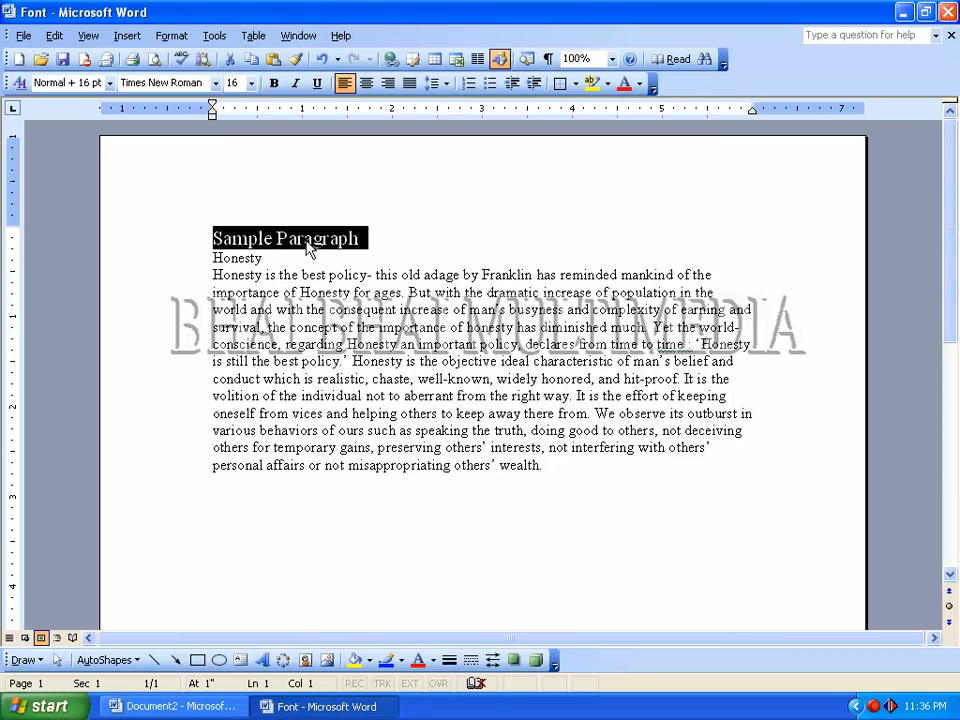
- Enlarge the heading's font size to 19, shrink it to 17 and enlarge it to 19 again
key("ctrl+bracketright")
key("ctrl+bracketright")
key("ctrl+bracketright")
key("ctrl+bracketright")
key("ctrl+bracketright")
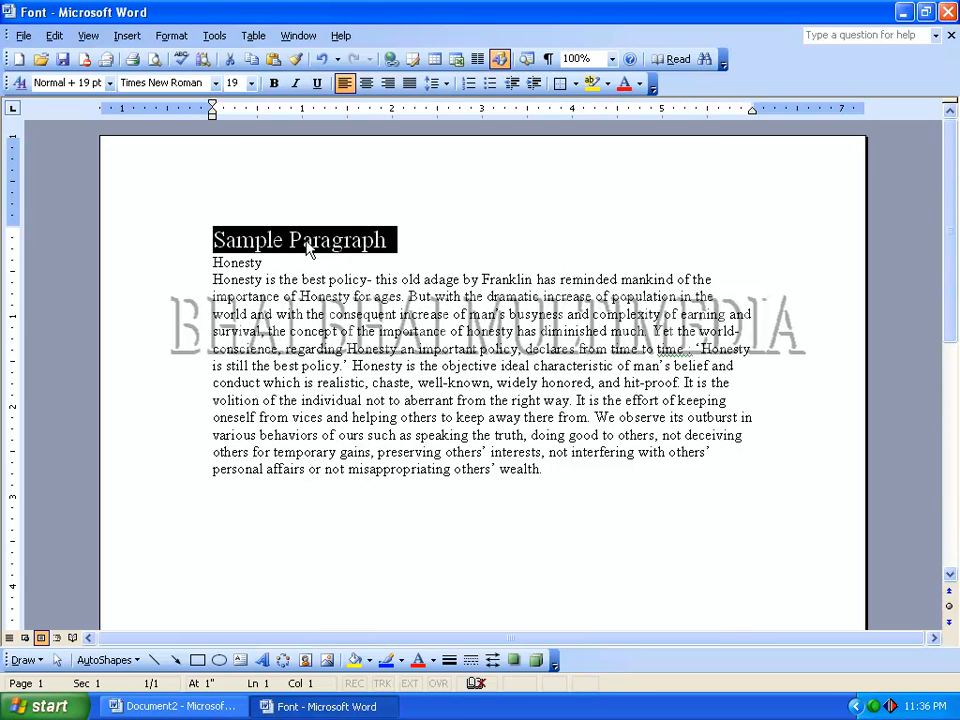
key("ctrl+bracketleft")
key("ctrl+bracketleft")
key("ctrl+bracketleft")
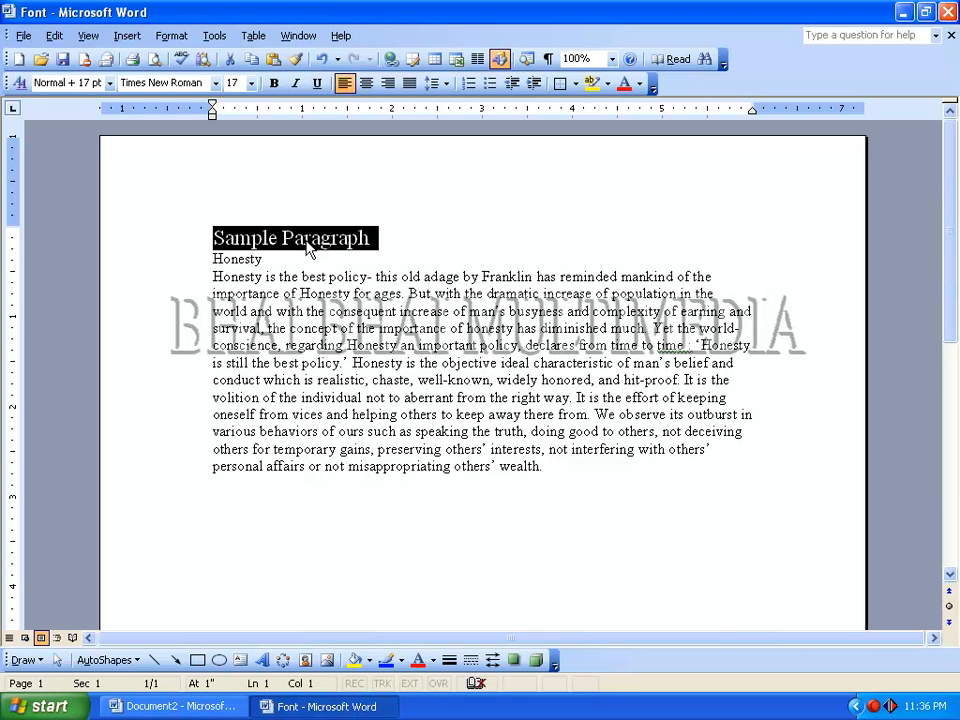
key("ctrl+bracketright")
key("ctrl+bracketright")
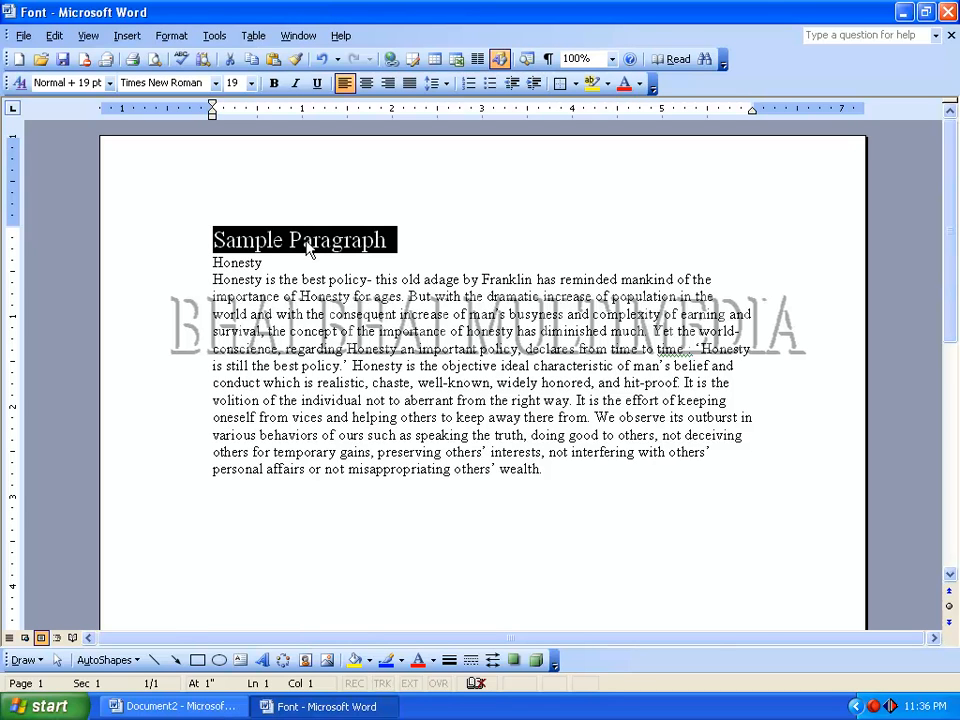
- Toggle bold on and off repeatedly on the heading, leaving it off
key("ctrl+b")
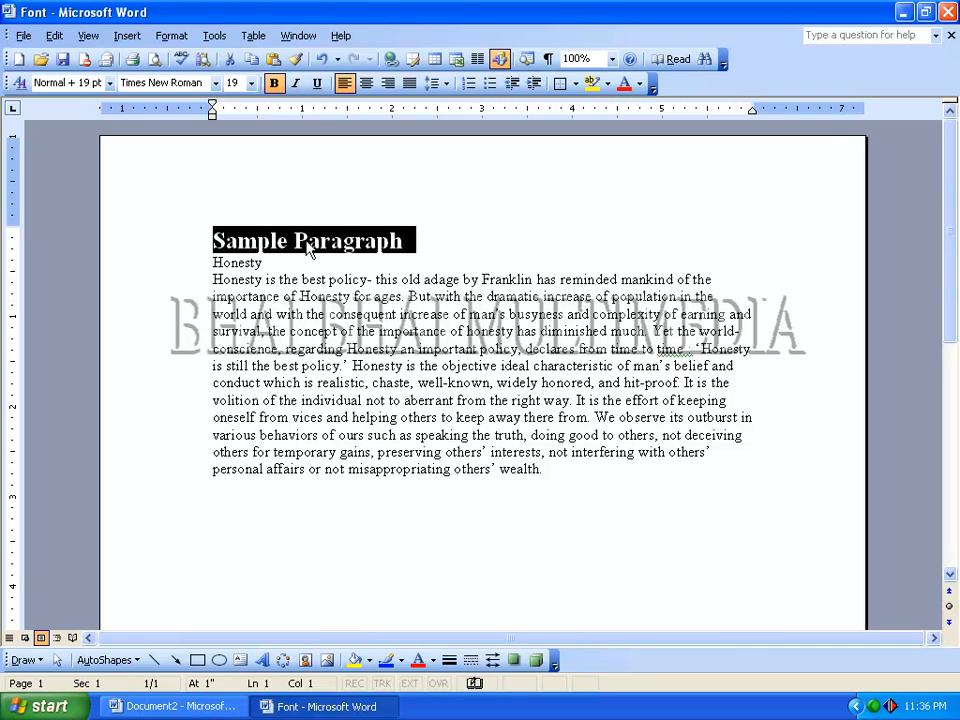
key("ctrl+b")
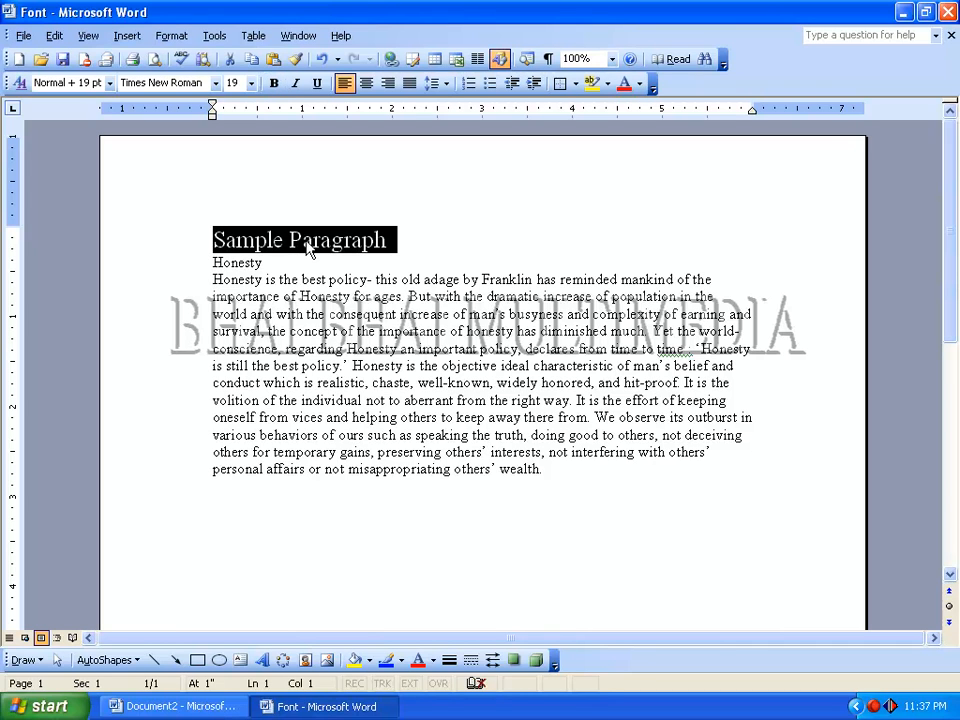
key("ctrl+b")
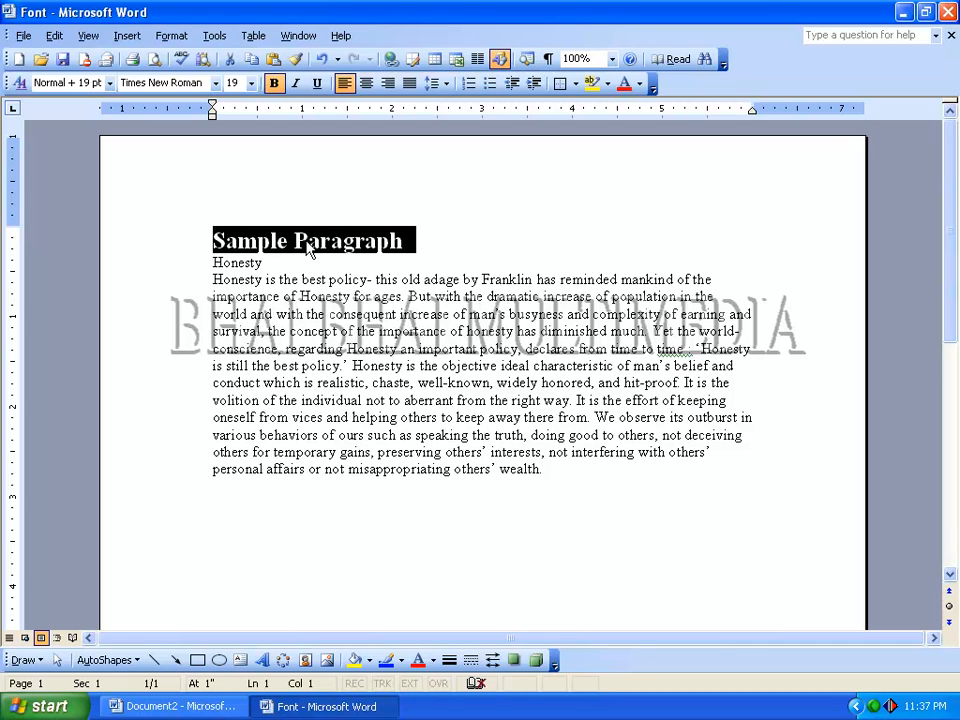
key("ctrl+b")
key("ctrl+b")
key("ctrl+b")
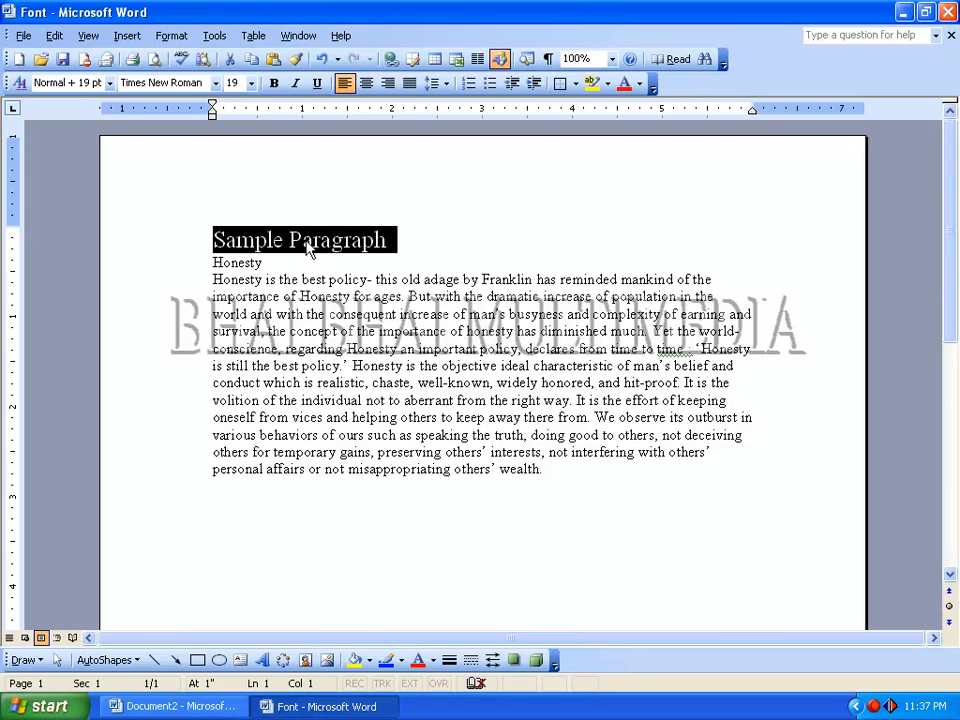
- Toggle italic on and off twice on the heading, leaving it off
key("ctrl+i")
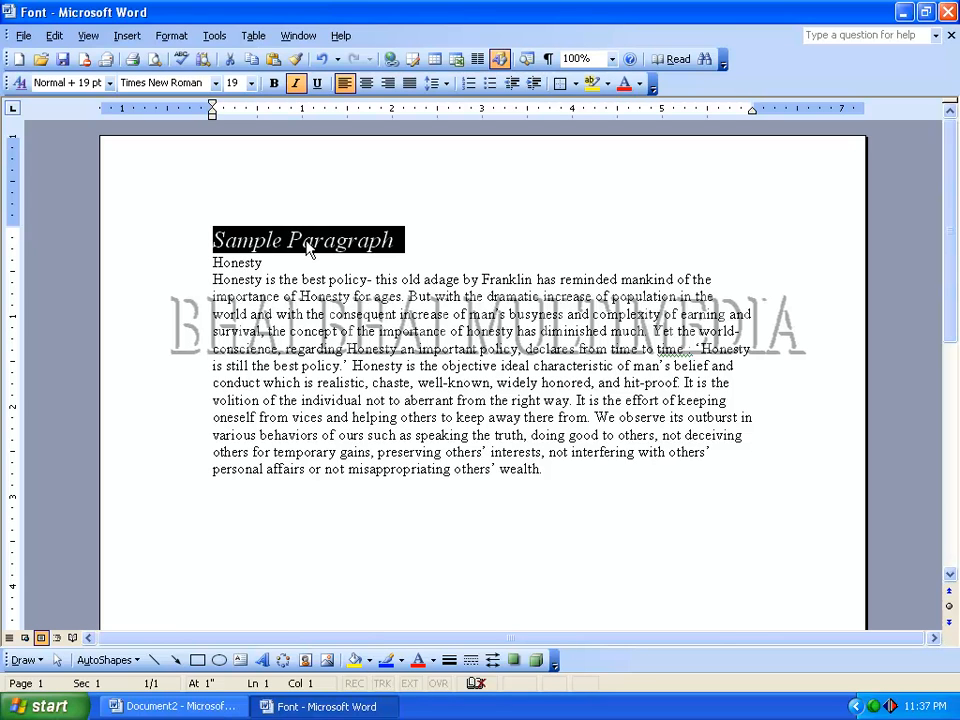
key("ctrl+i")
key("ctrl+i")
key("ctrl+i")
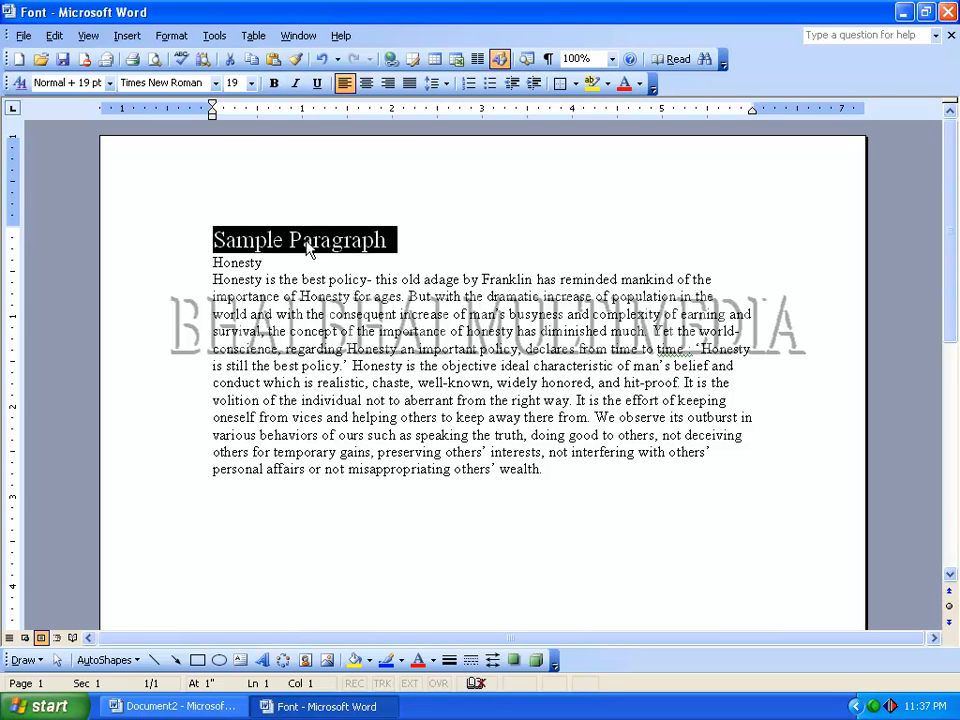
- Toggle underline on and off repeatedly on the heading, leaving it off
key("ctrl+u")
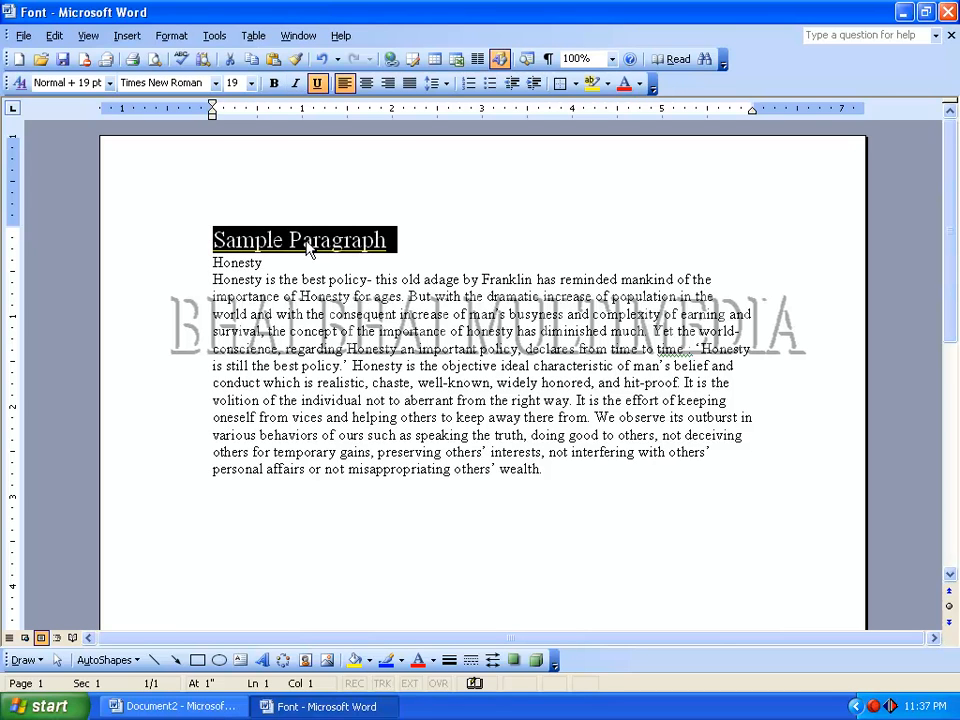
key("ctrl+u")
key("ctrl+u")
key("ctrl+u")
key("ctrl+u")
key("ctrl+u")
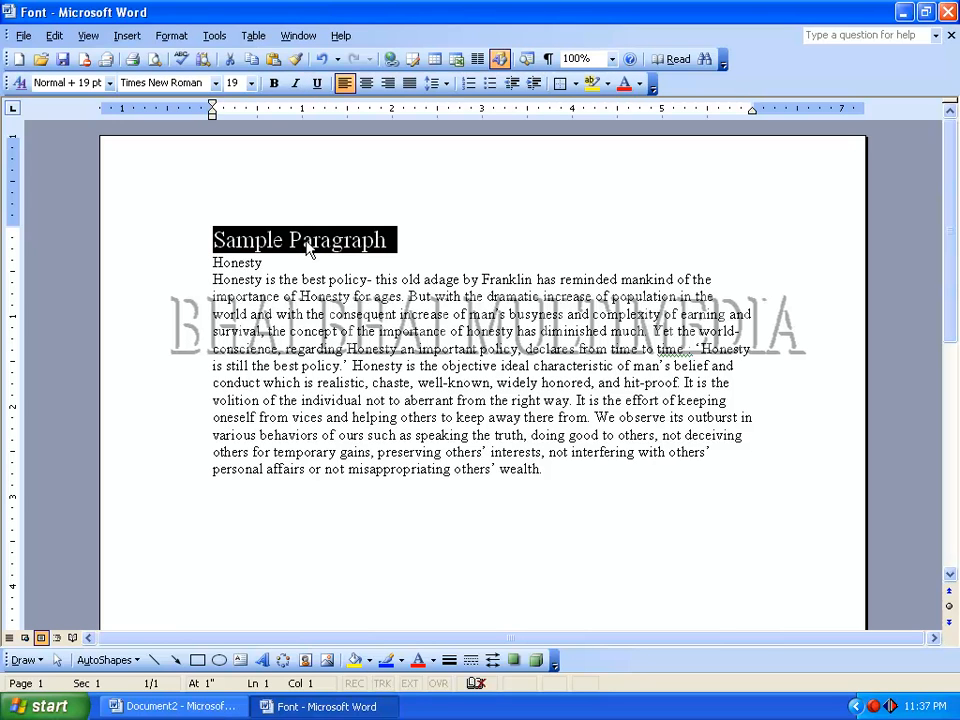
key("ctrl+u")
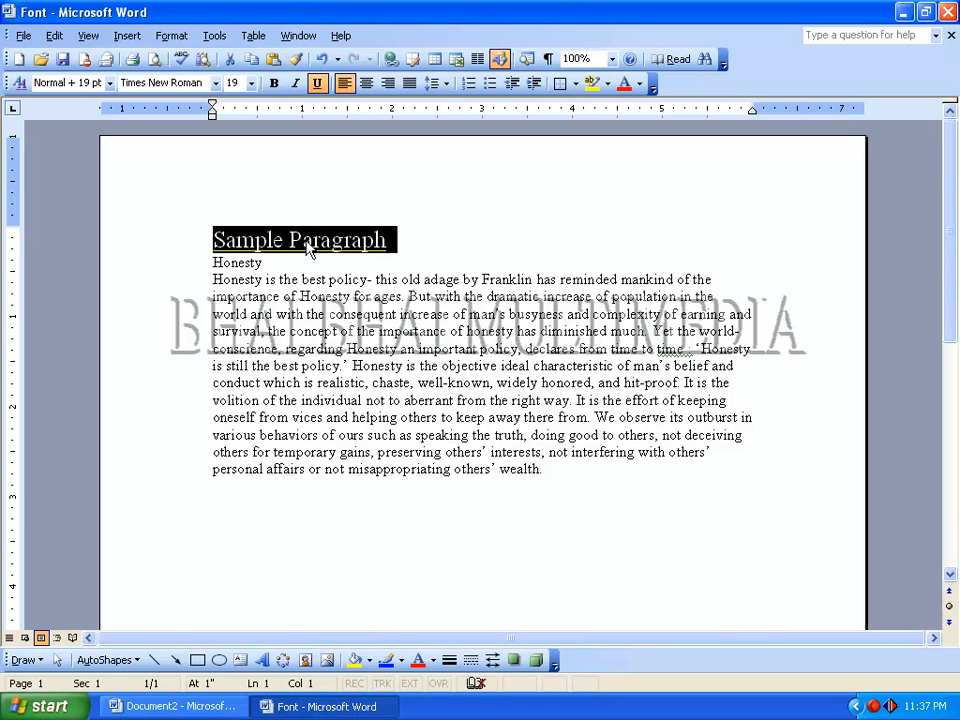
key("ctrl+u")
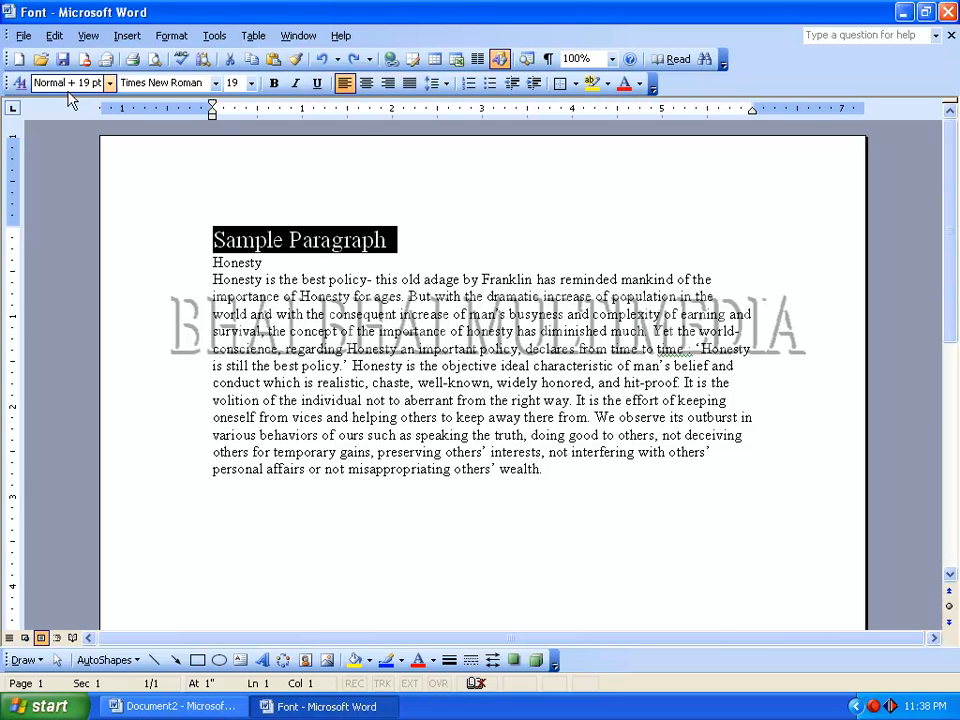
- Change the heading's typeface to Papyrus and its font size to 22
left_click(215, 83)
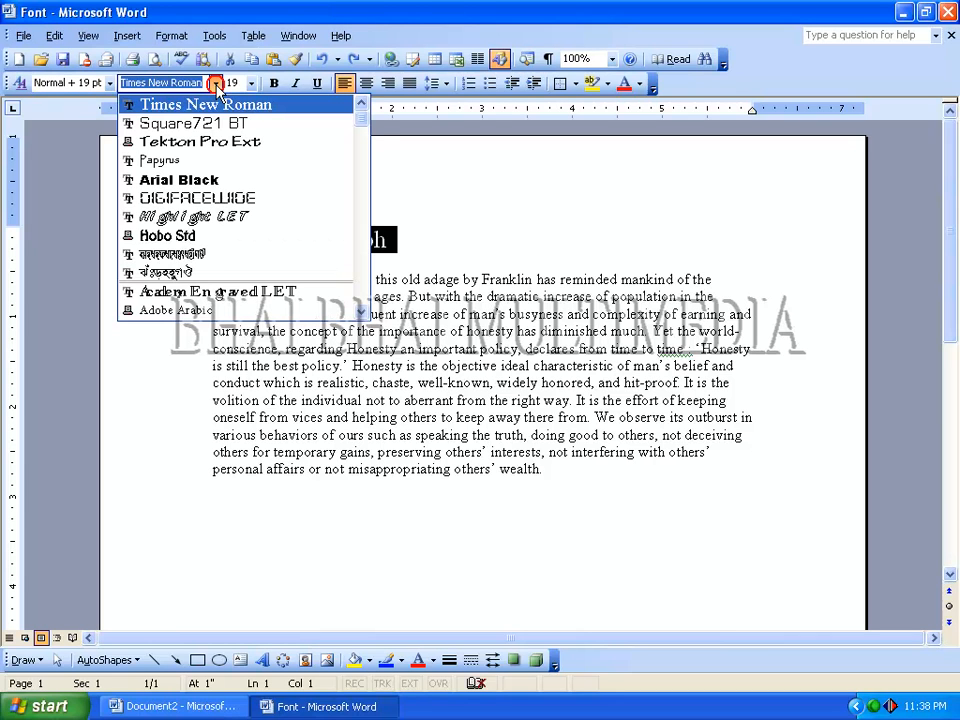
left_click_drag(364, 122, 362, 258)
left_click(246, 215)
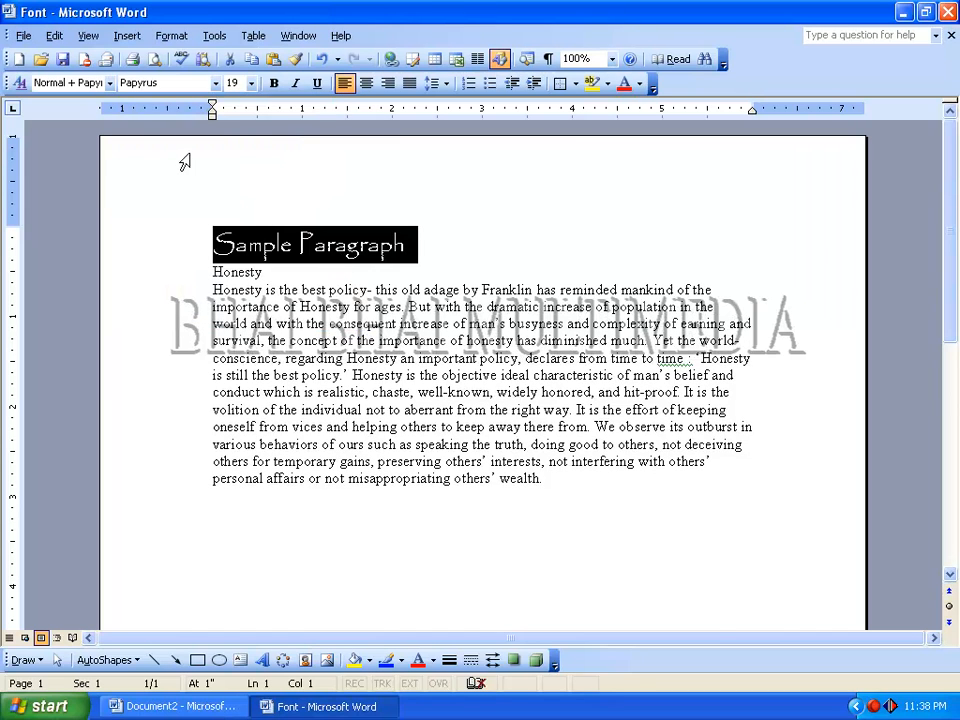
left_click(251, 83)
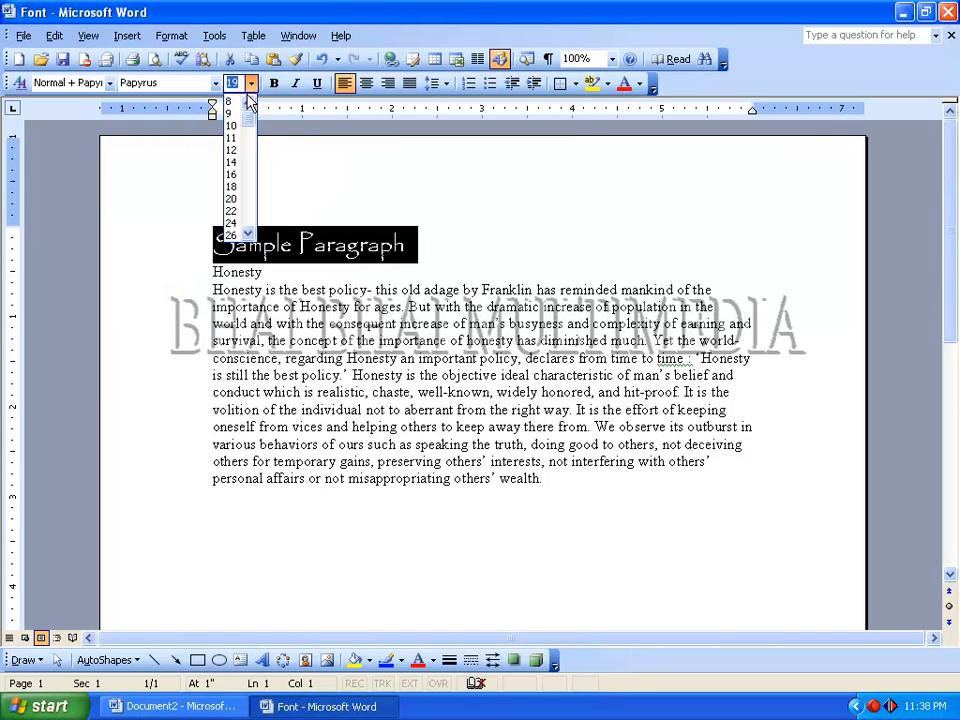
left_click(232, 212)
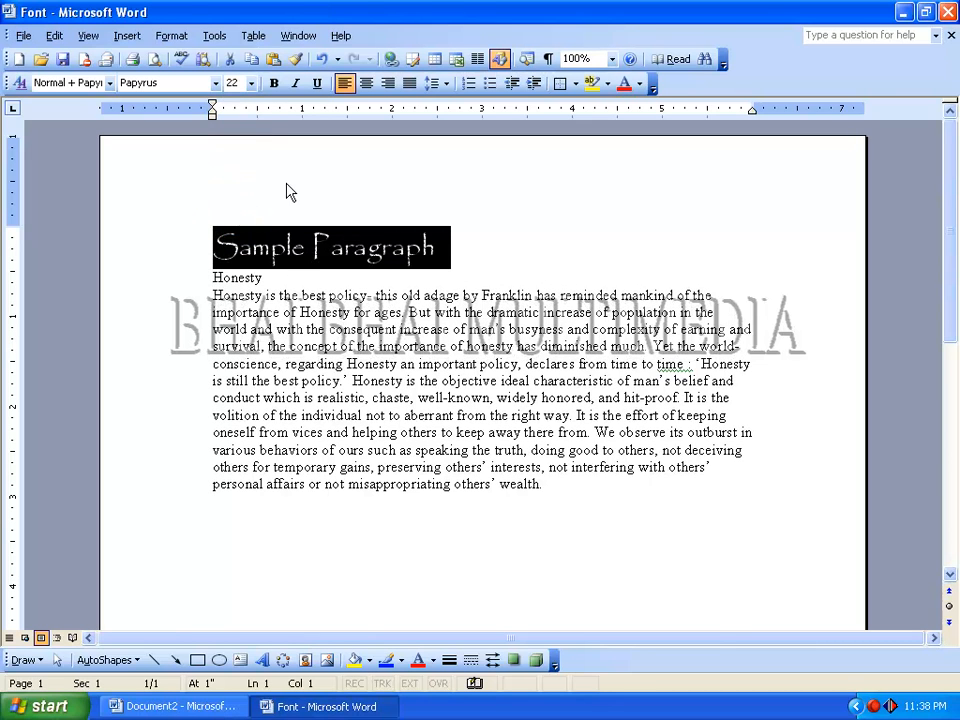
- Try bold, italic and underline one by one on the heading, removing each again
left_click(275, 84)
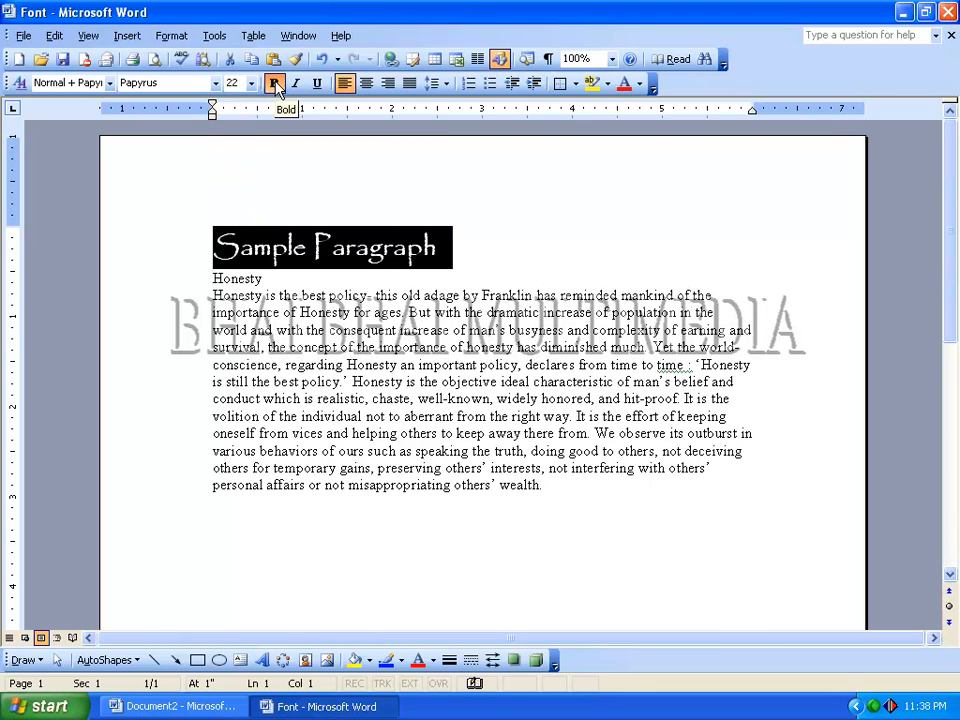
left_click(274, 84)
left_click(296, 84)
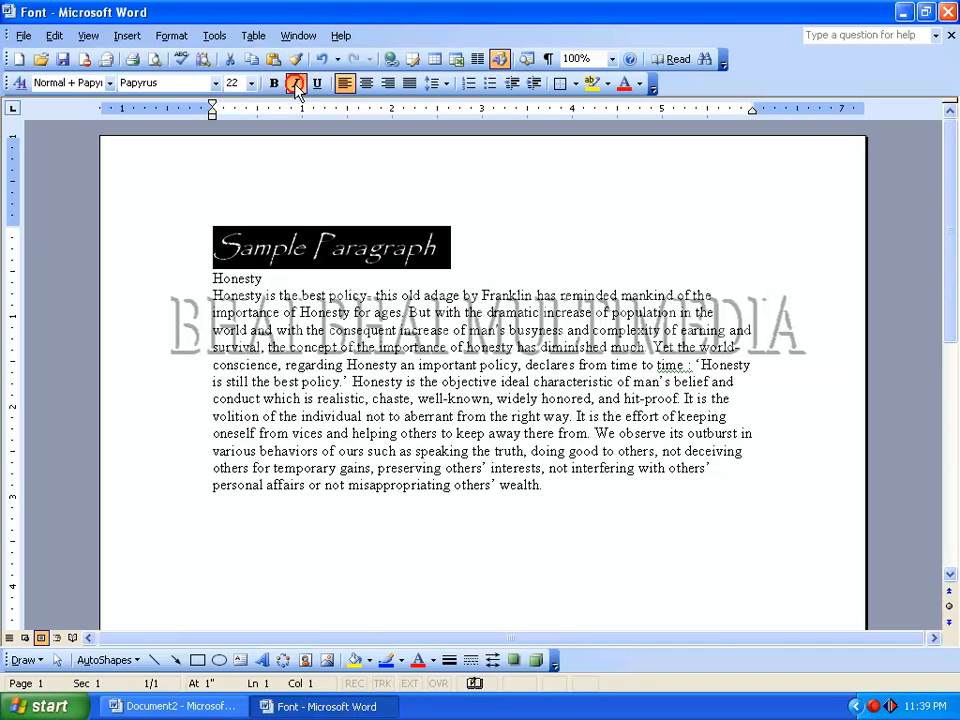
left_click(296, 84)
left_click(318, 84)
left_click(318, 84)
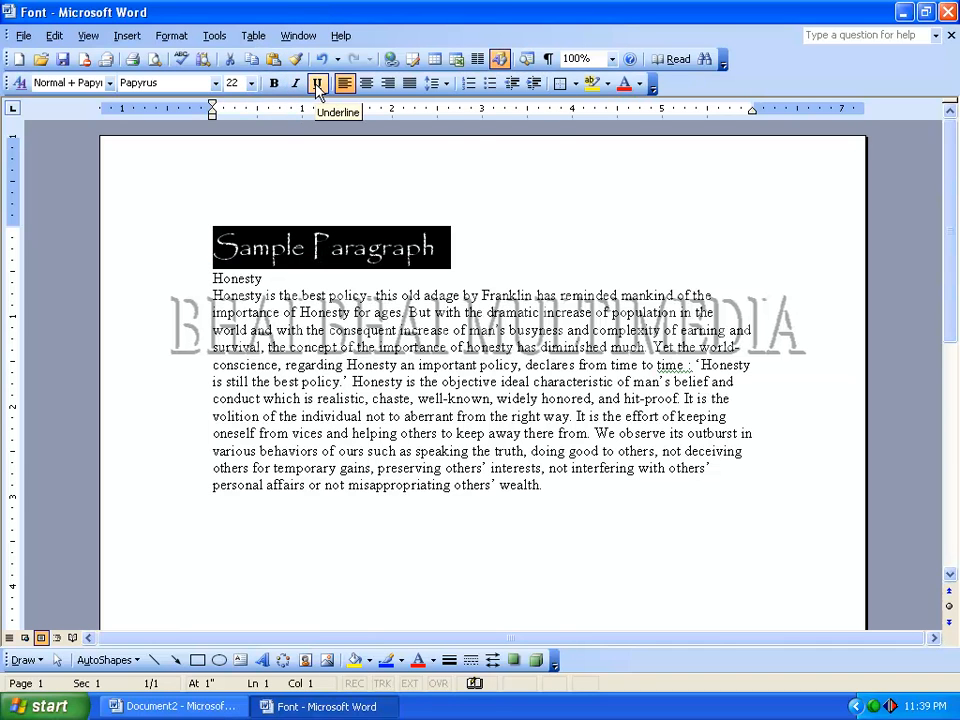
- Color the heading text red and deselect it
left_click(640, 84)
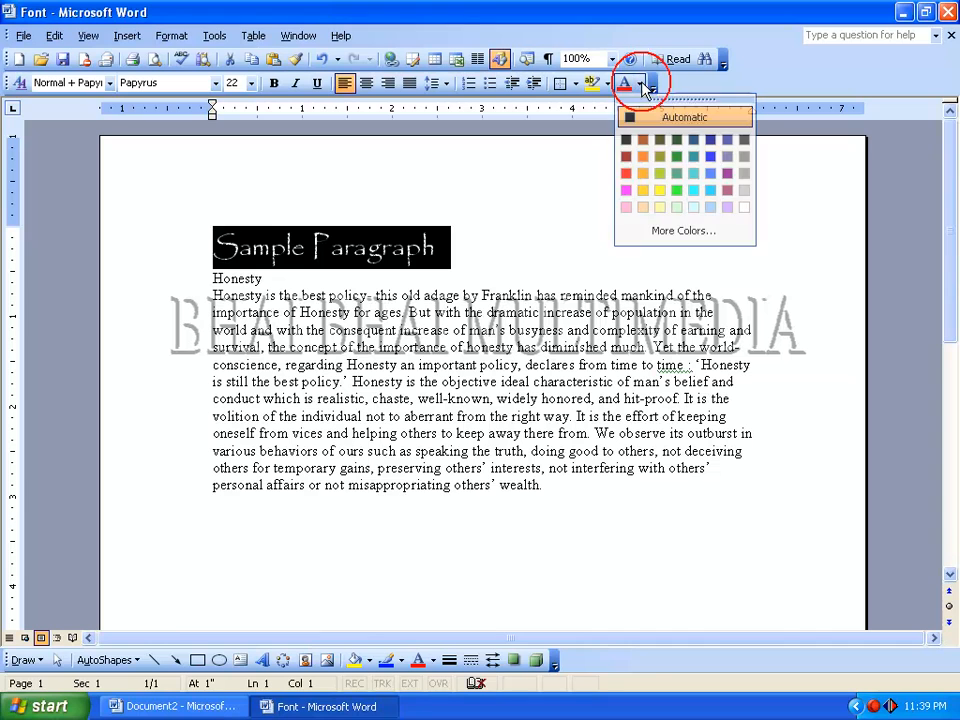
left_click(625, 173)
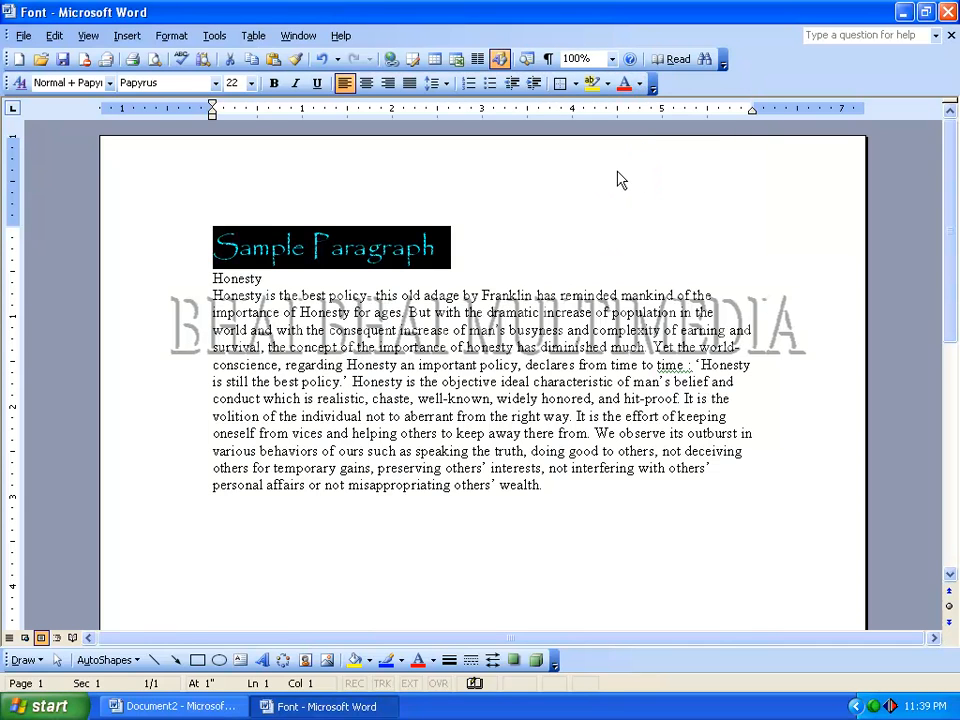
left_click(463, 240)
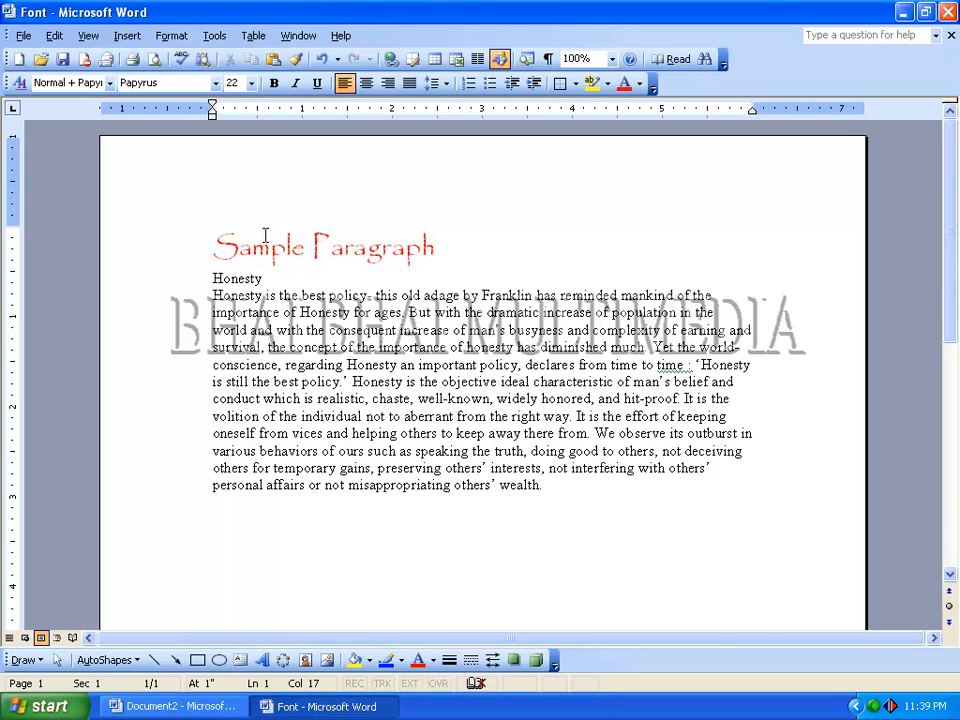
- Open the character spacing settings for the "Sample Paragraph" heading and move the Font dialog clear of the heading text
left_click(213, 245)
left_click_drag(213, 245, 445, 248)
left_click(167, 36)
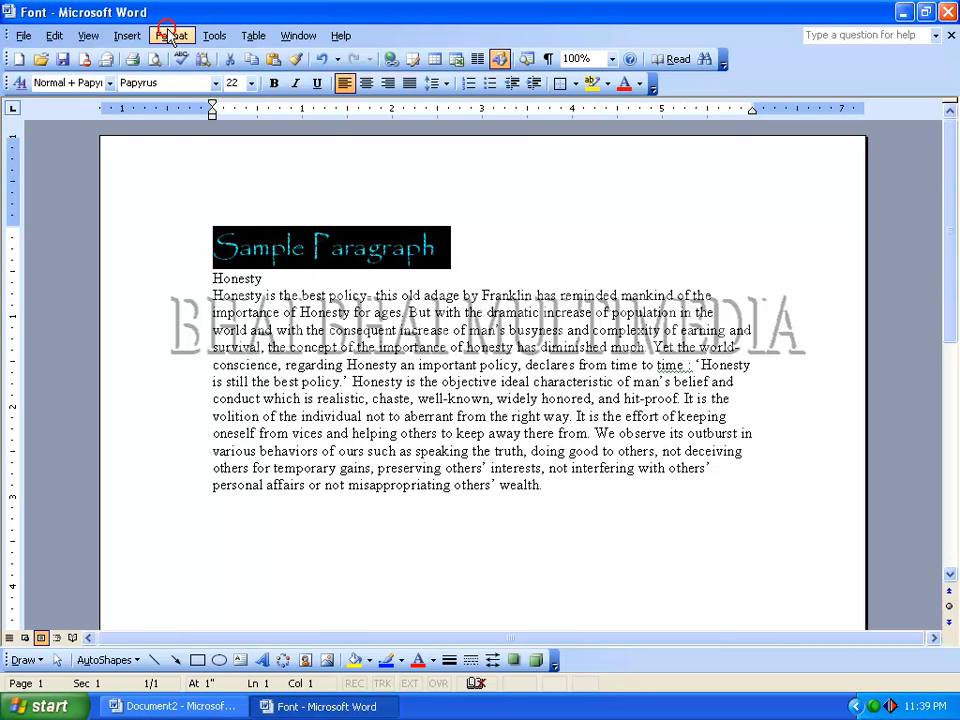
left_click(188, 57)
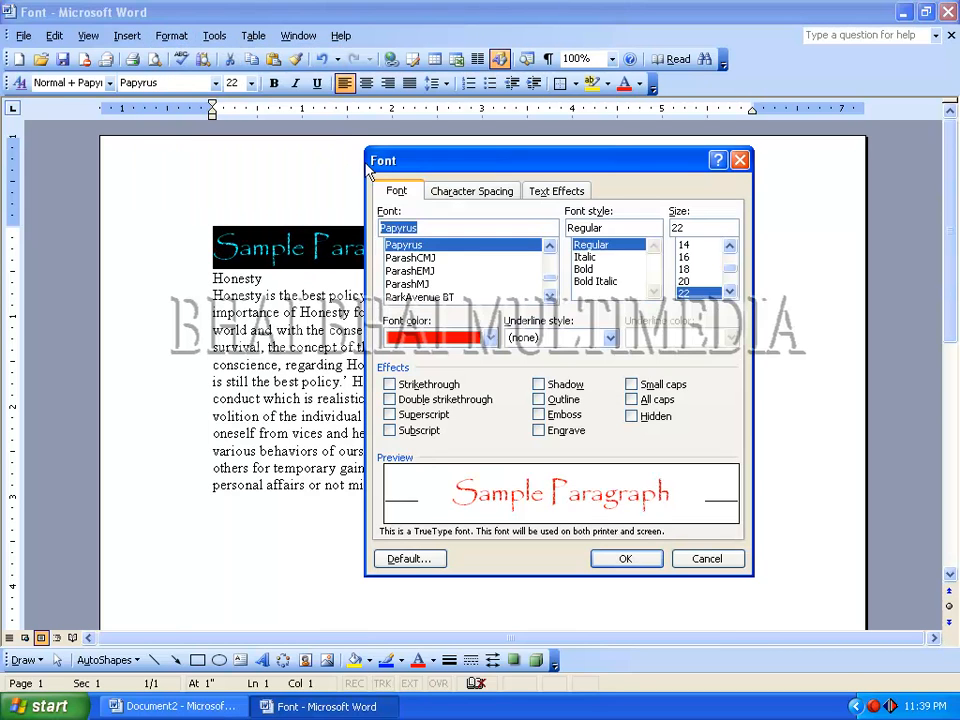
left_click(468, 195)
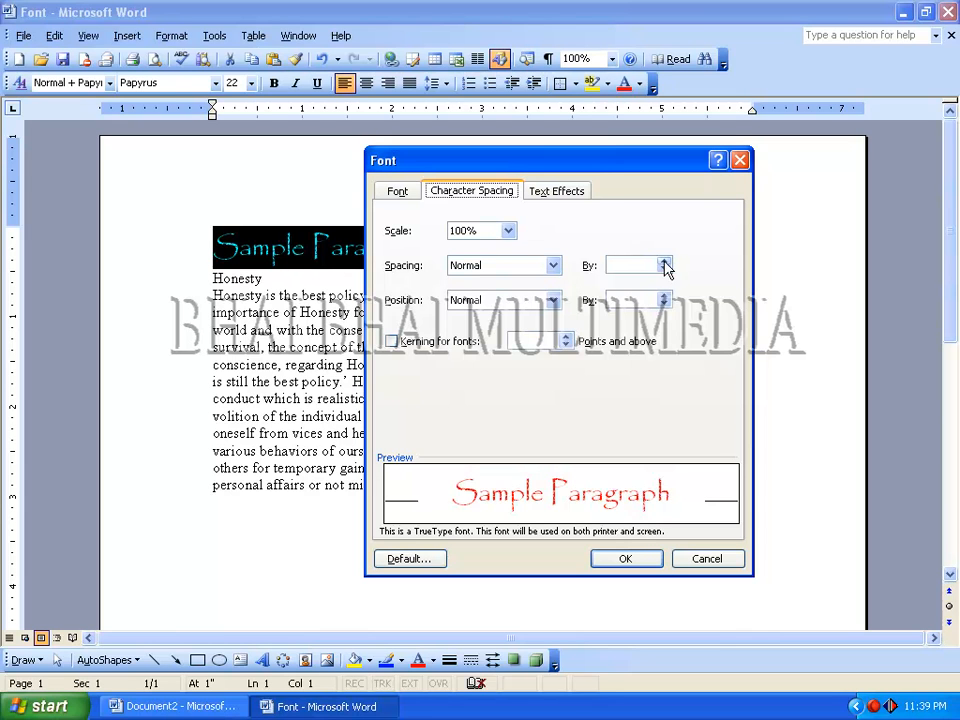
left_click_drag(594, 166, 722, 182)
- Expand the heading's character spacing by 4.2 pt, apply it and deselect the heading
left_click(794, 277)
left_click(794, 277)
left_click(794, 277)
left_click(794, 277)
left_click(794, 277)
left_click(794, 277)
left_click(794, 277)
left_click(794, 277)
left_click(794, 277)
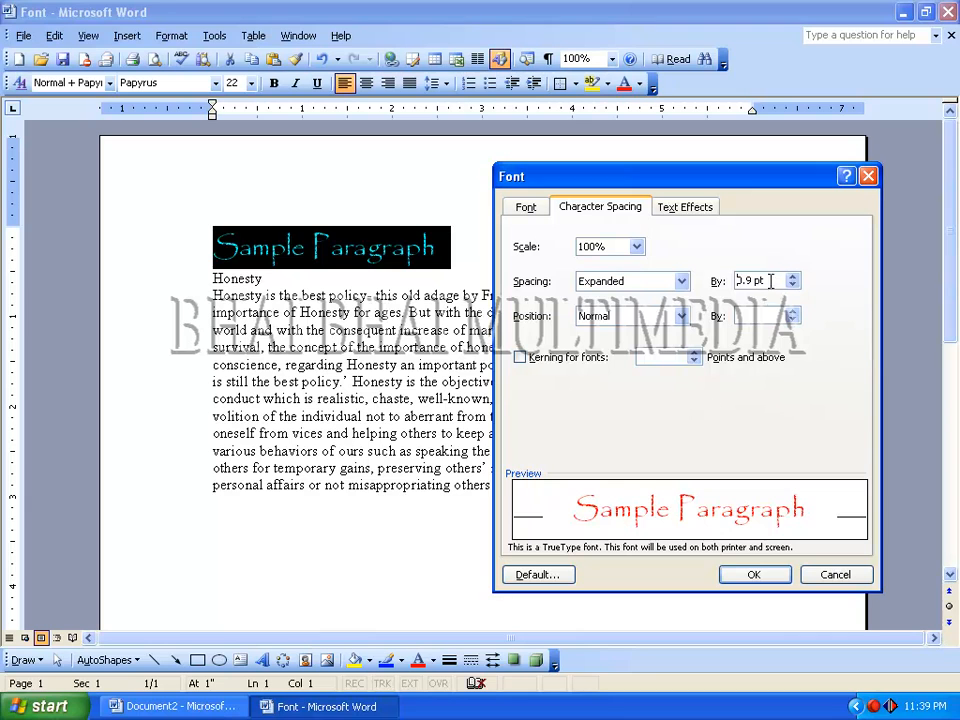
left_click_drag(793, 278, 797, 284)
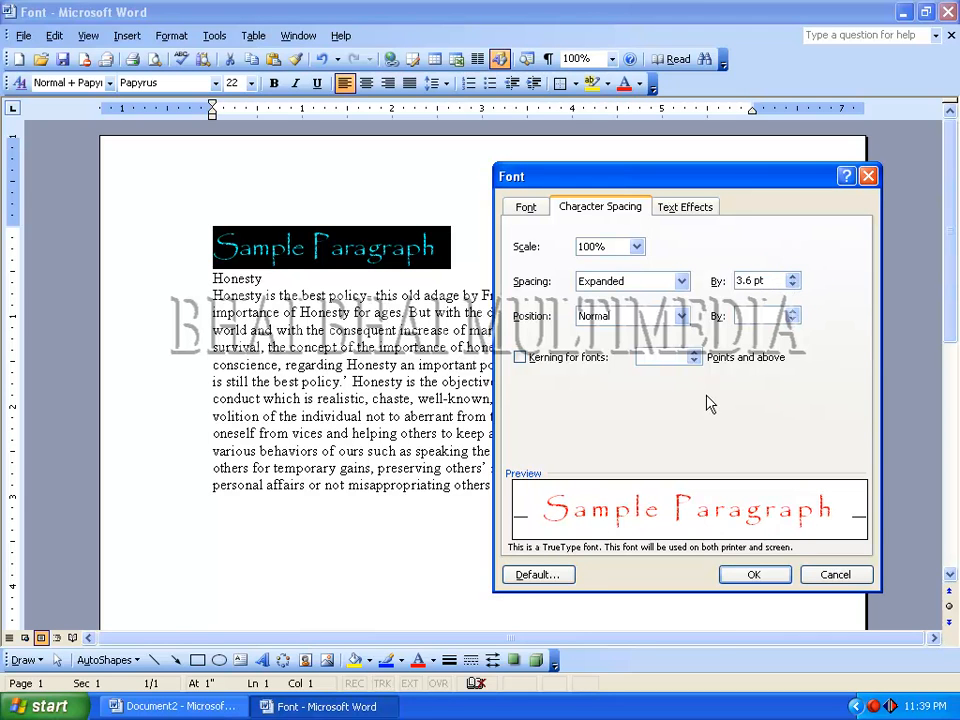
left_click(793, 278)
left_click_drag(793, 280, 793, 280)
left_click(742, 572)
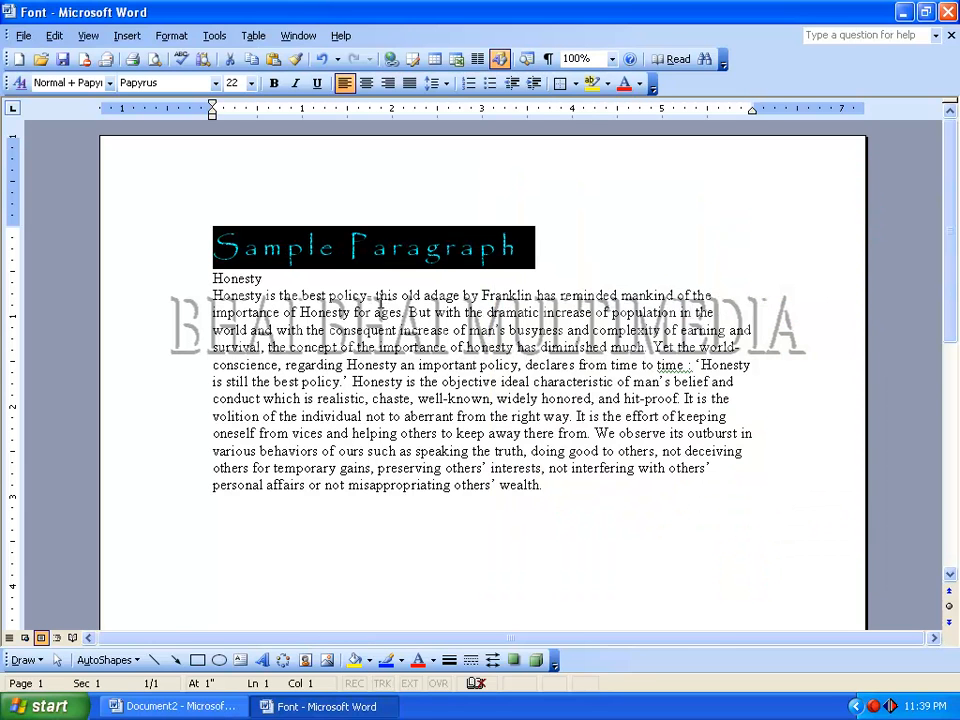
left_click(350, 248)
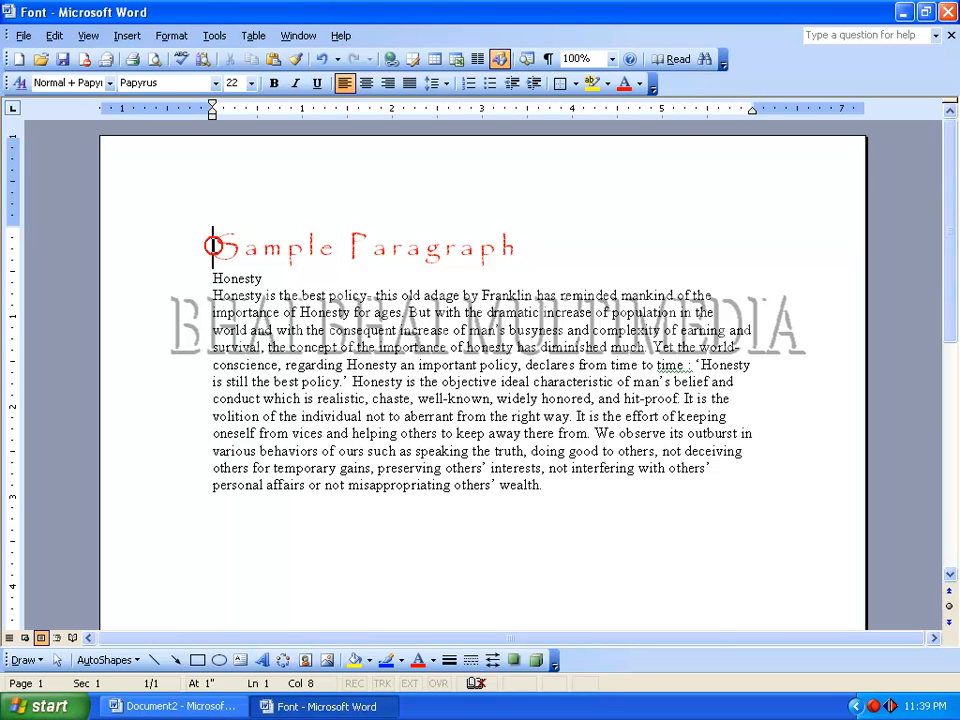
- Set the heading's expanded character spacing to 0, apply it and deselect the heading
triple_click(512, 247)
left_click(171, 35)
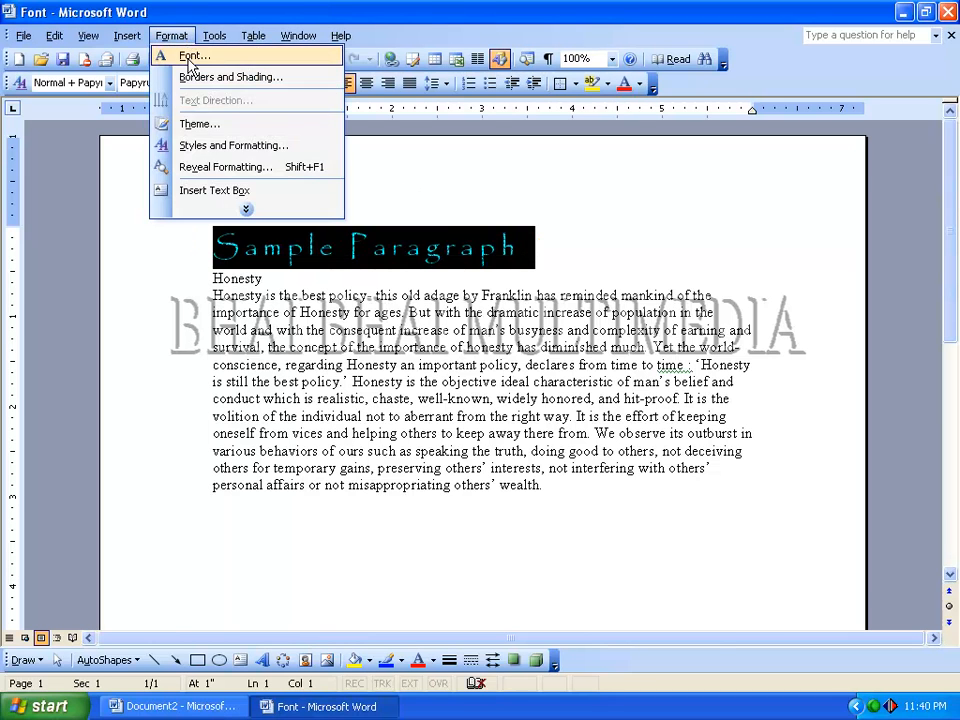
left_click(188, 56)
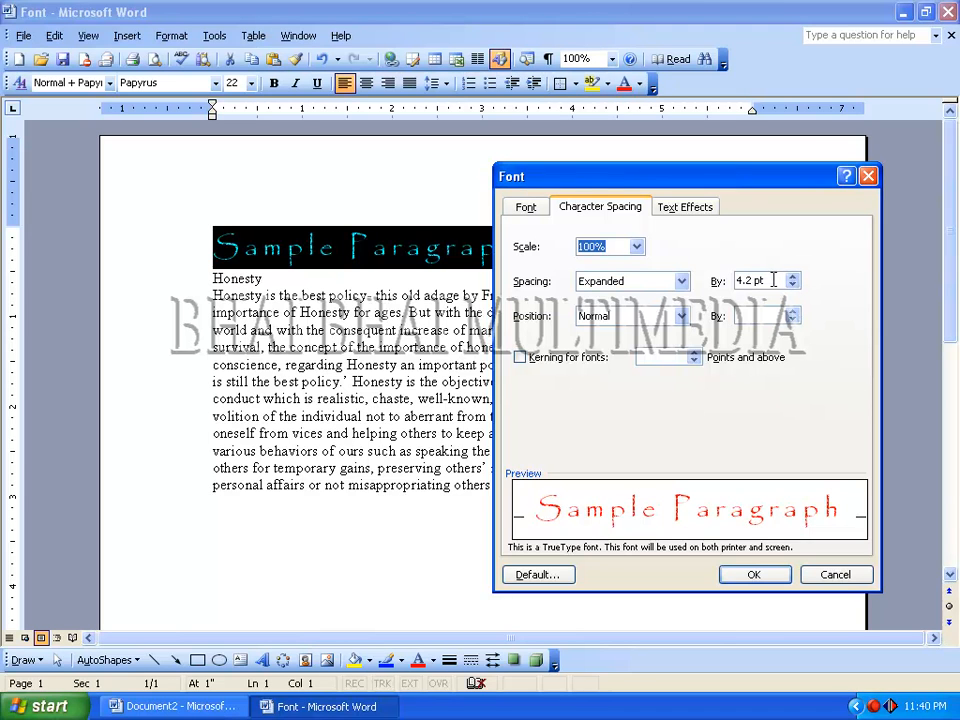
left_click_drag(774, 280, 708, 286)
type("0")
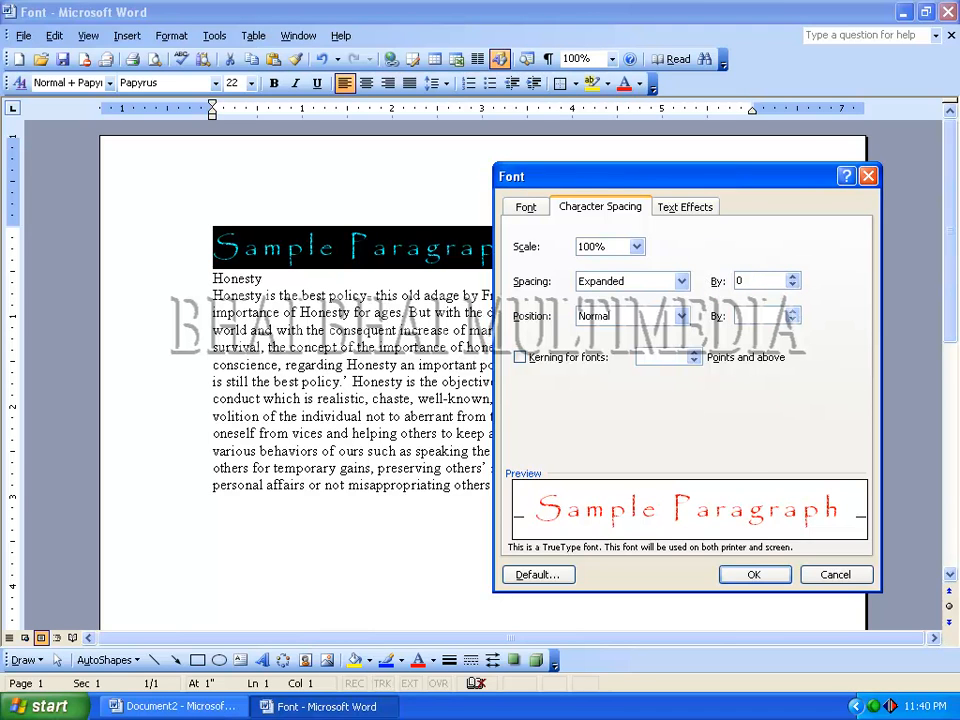
left_click(751, 574)
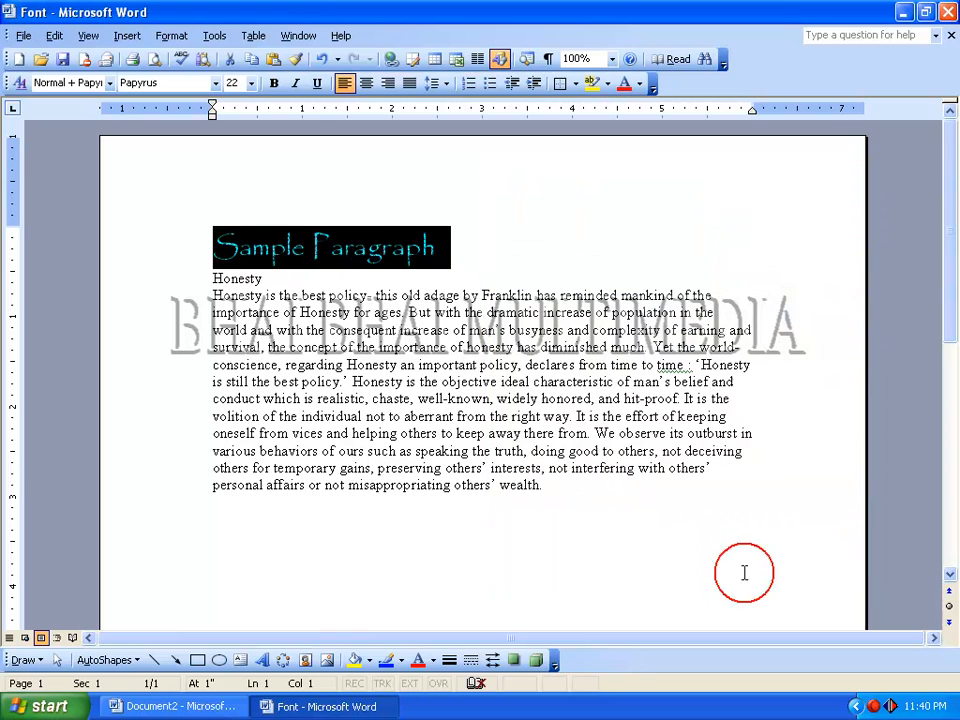
left_click(422, 236)
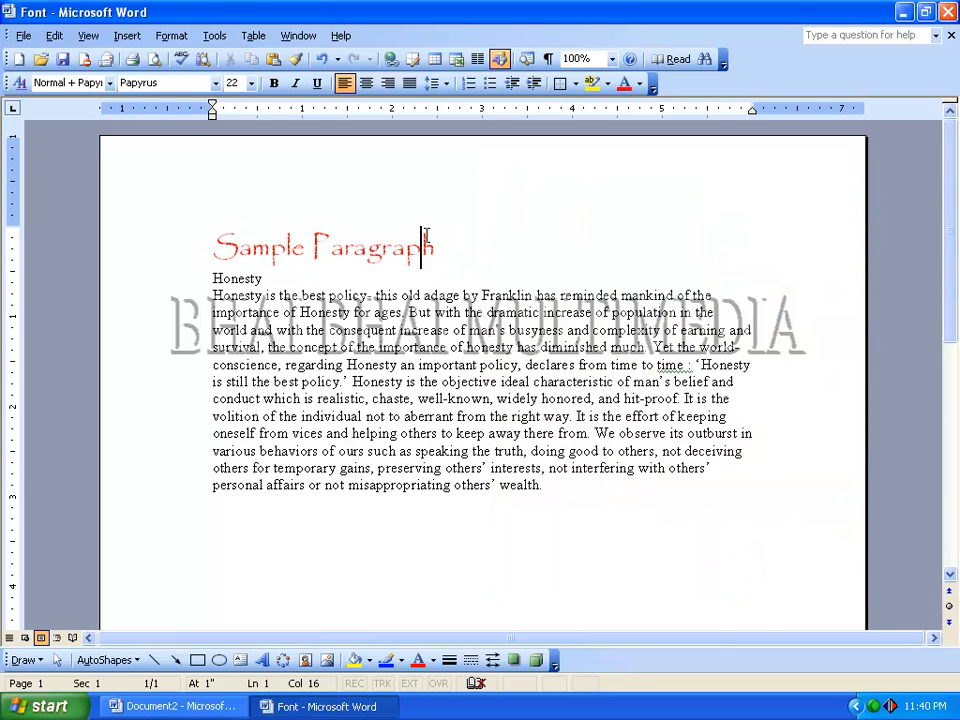